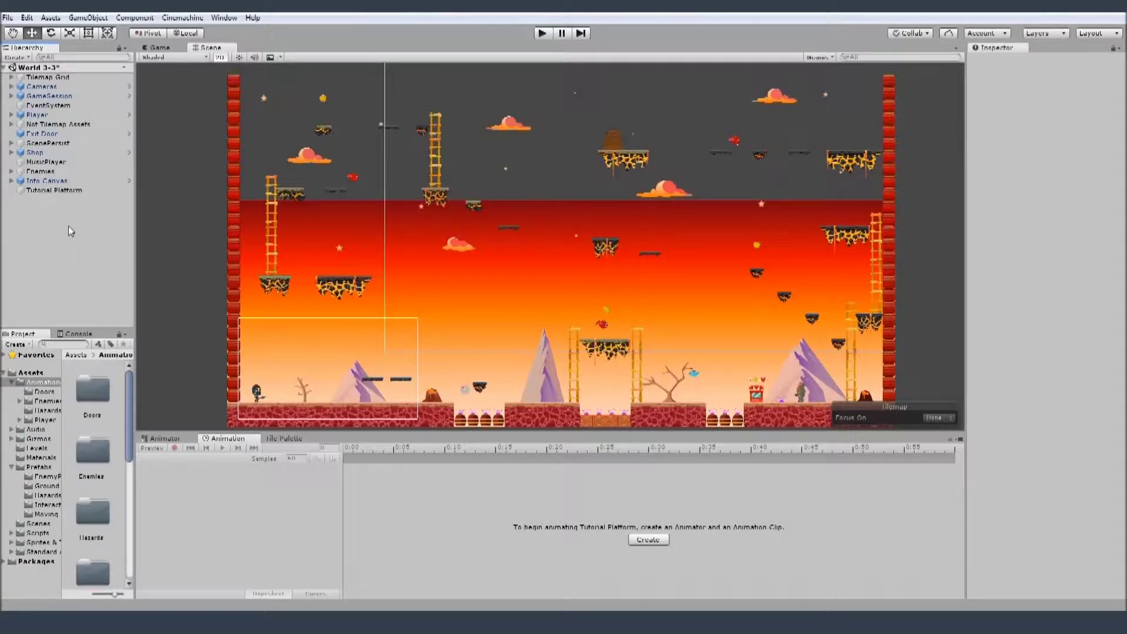
- Select Tutorial Platform to show its Platform Up Move script (Move Speed 2, Return After 4)
click(54, 190)
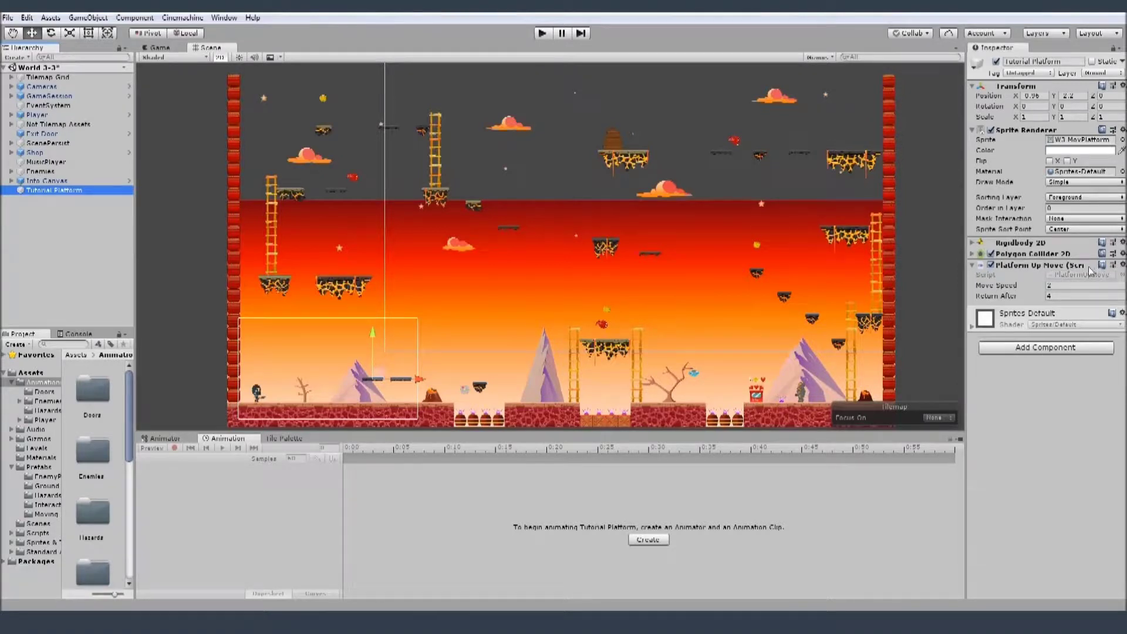
- Remove the Platform Up Move script, keeping the W3 MovPlatform sprite
click(1123, 269)
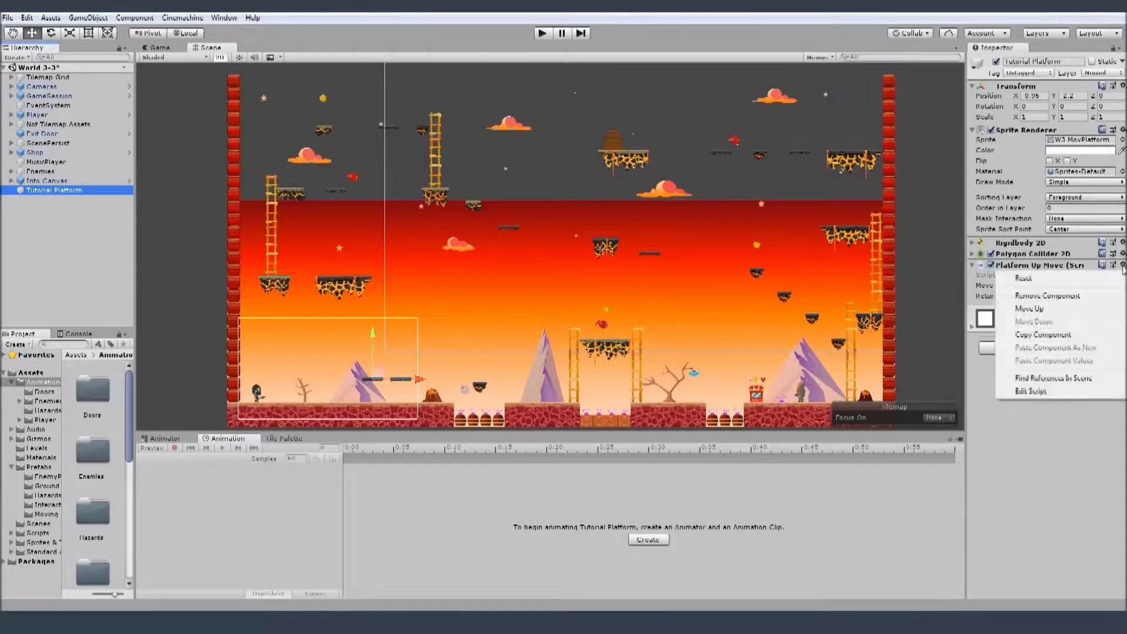
click(1043, 293)
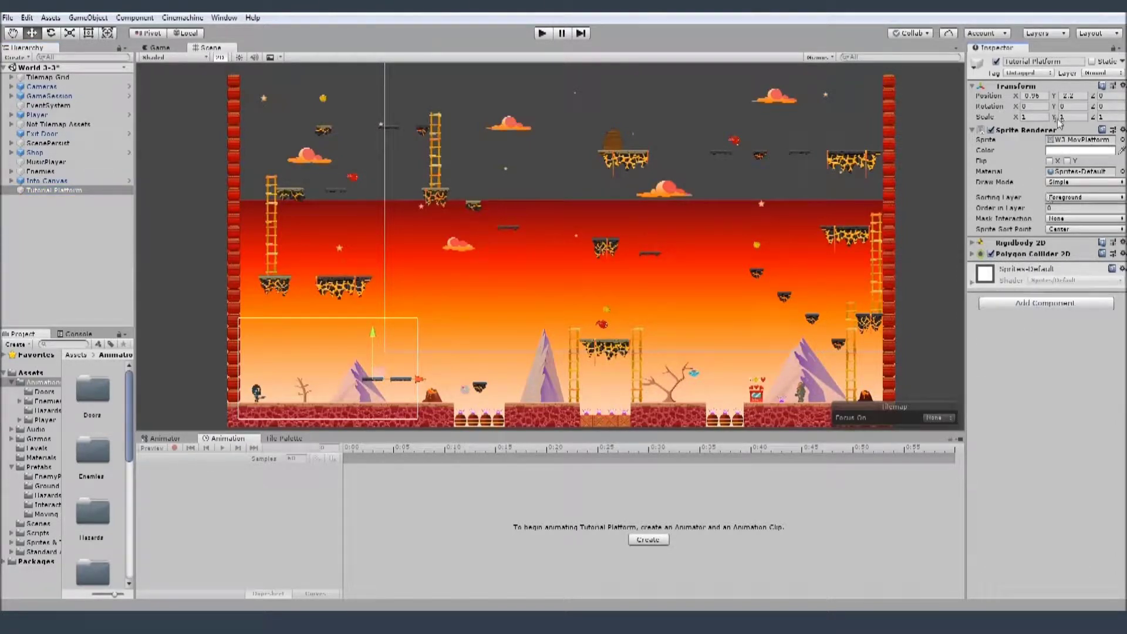
click(1122, 140)
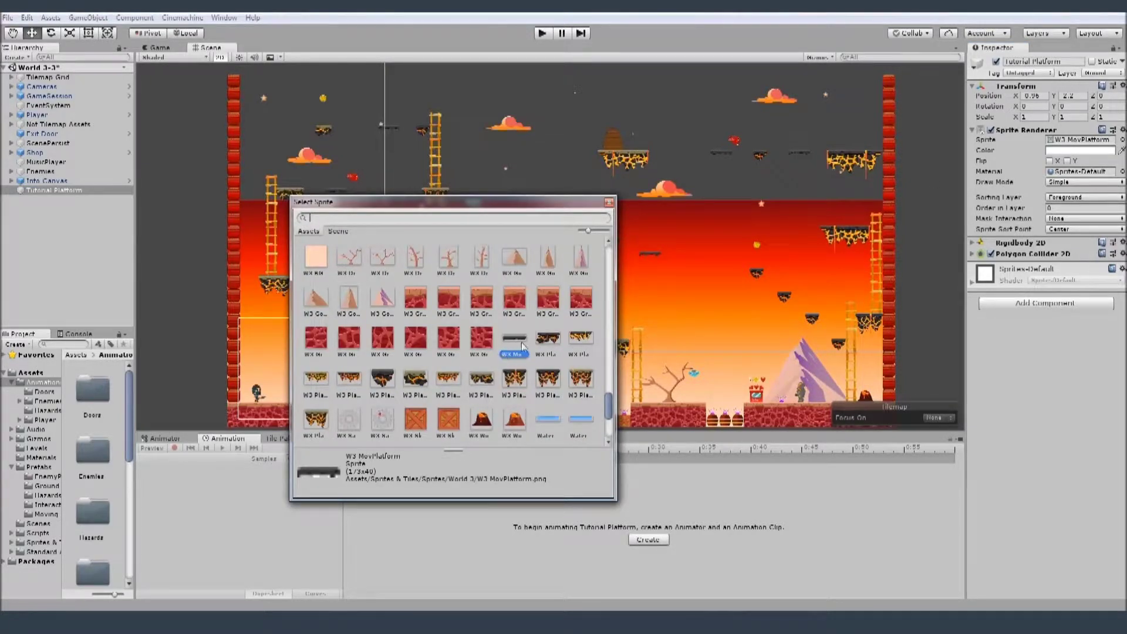
click(608, 202)
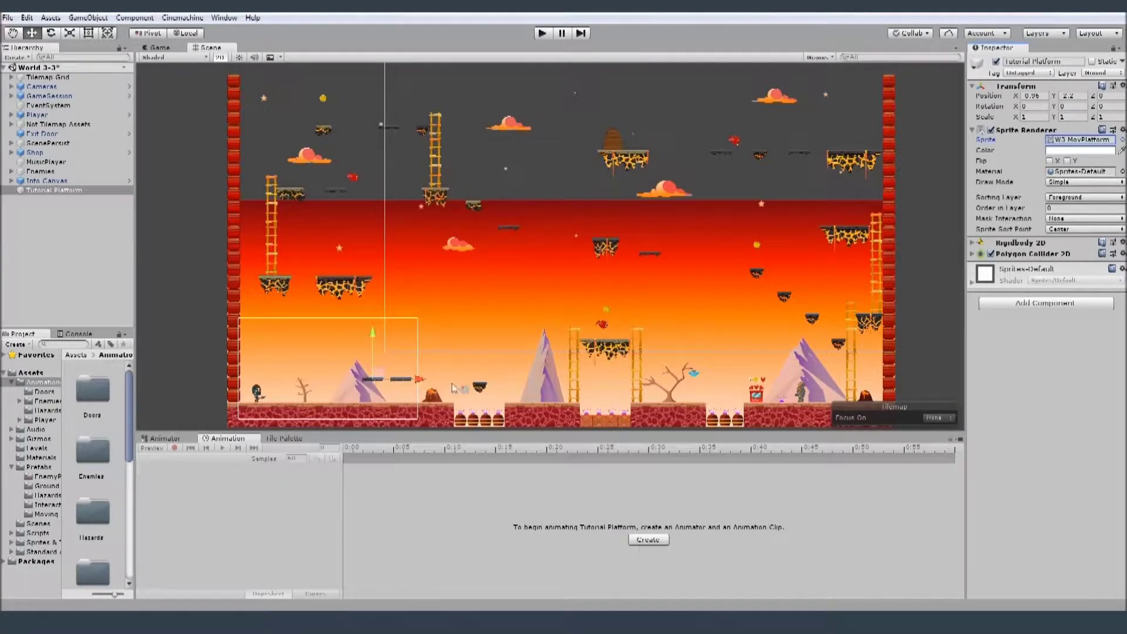
- Check the Rigidbody 2D and Polygon Collider 2D settings on Tutorial Platform
click(973, 243)
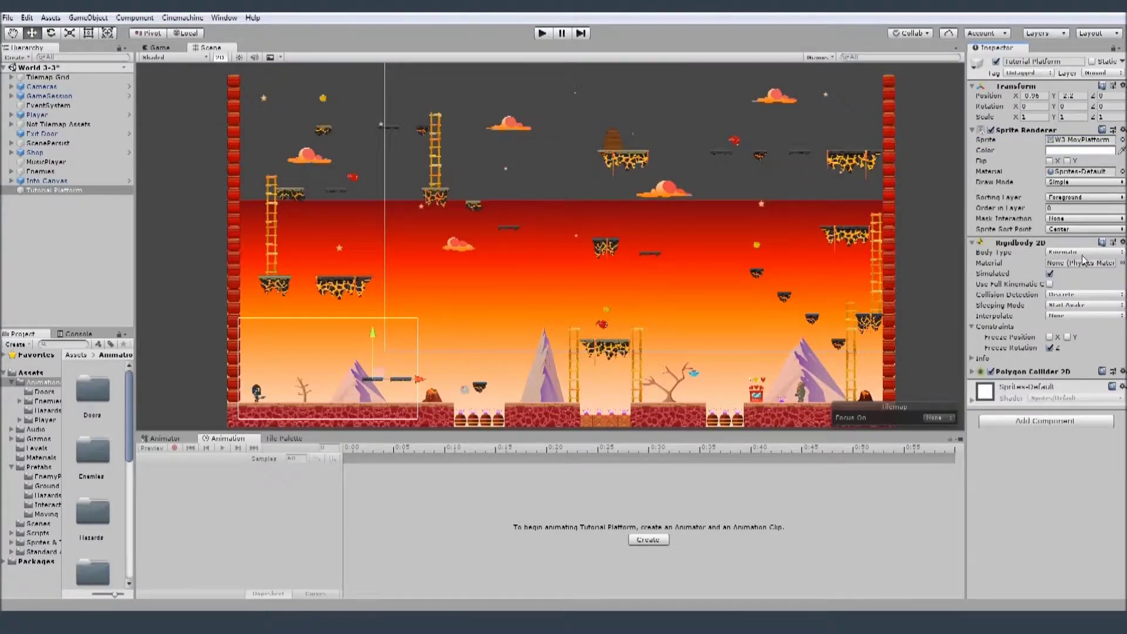
click(974, 244)
click(973, 254)
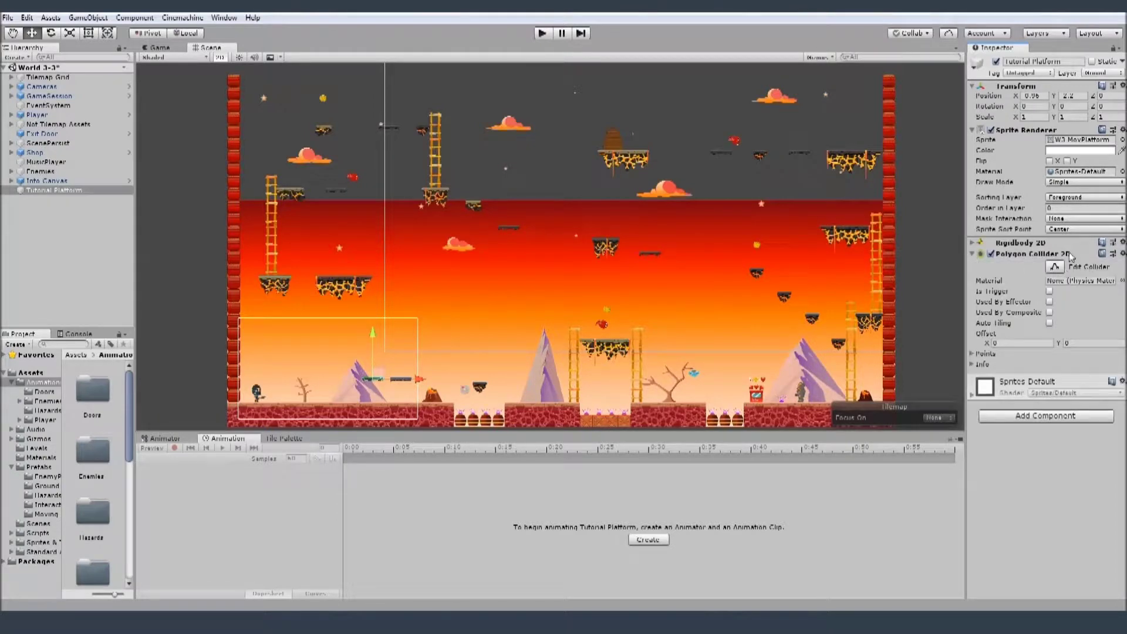
click(973, 255)
click(38, 191)
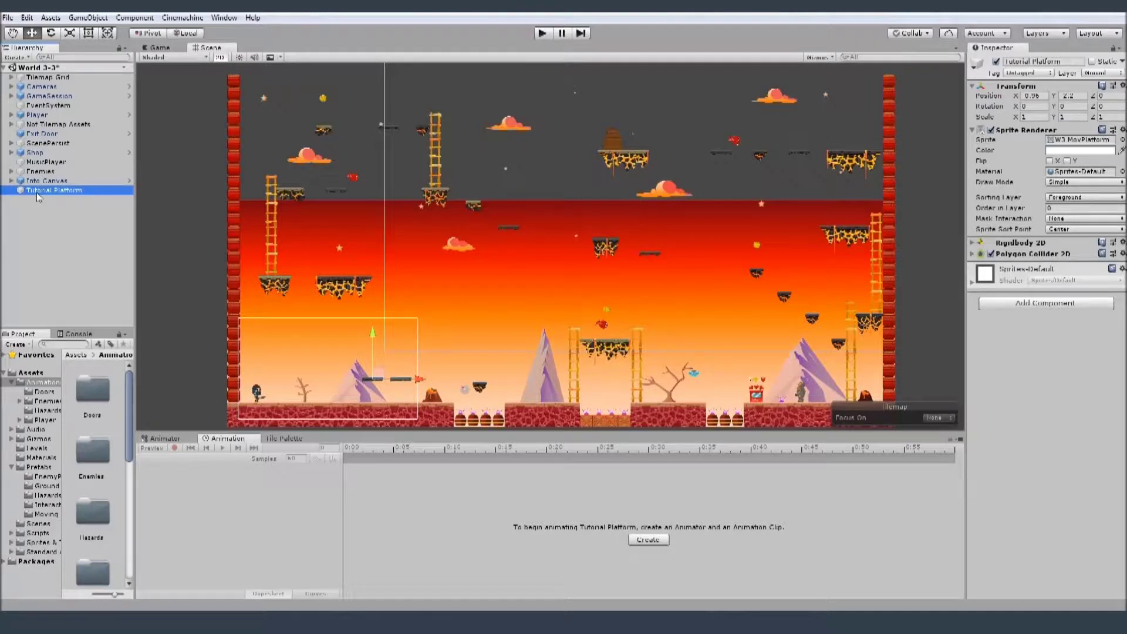
- Add an Animator component to the Tutorial Platform
click(1046, 303)
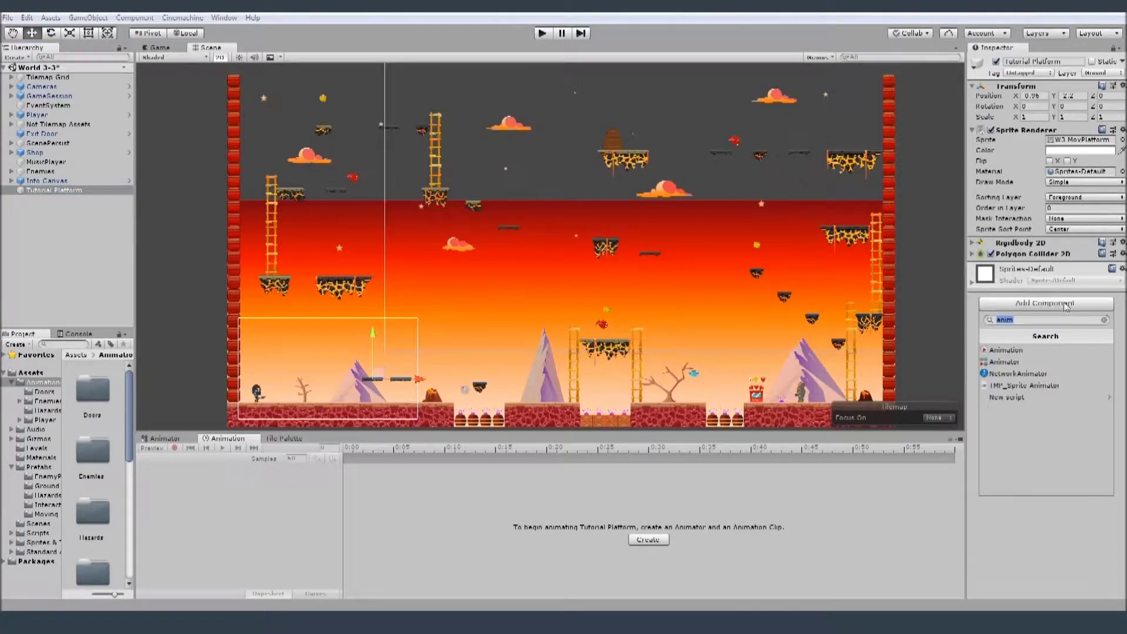
click(1010, 363)
click(77, 236)
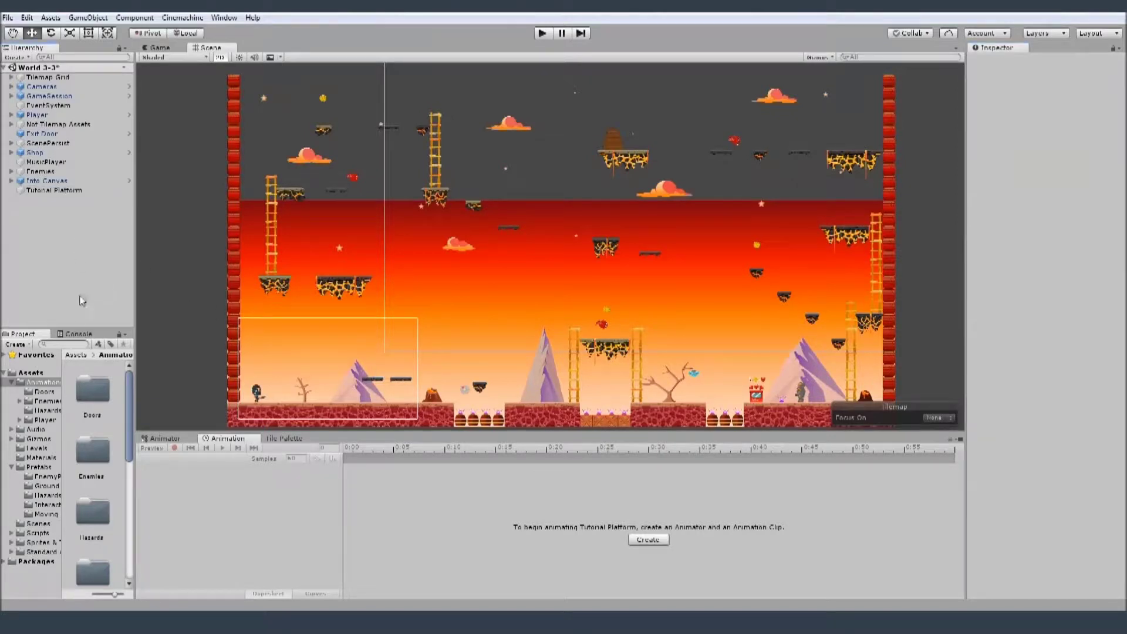
- Create a new folder named Delete inside the Doors folder
click(45, 382)
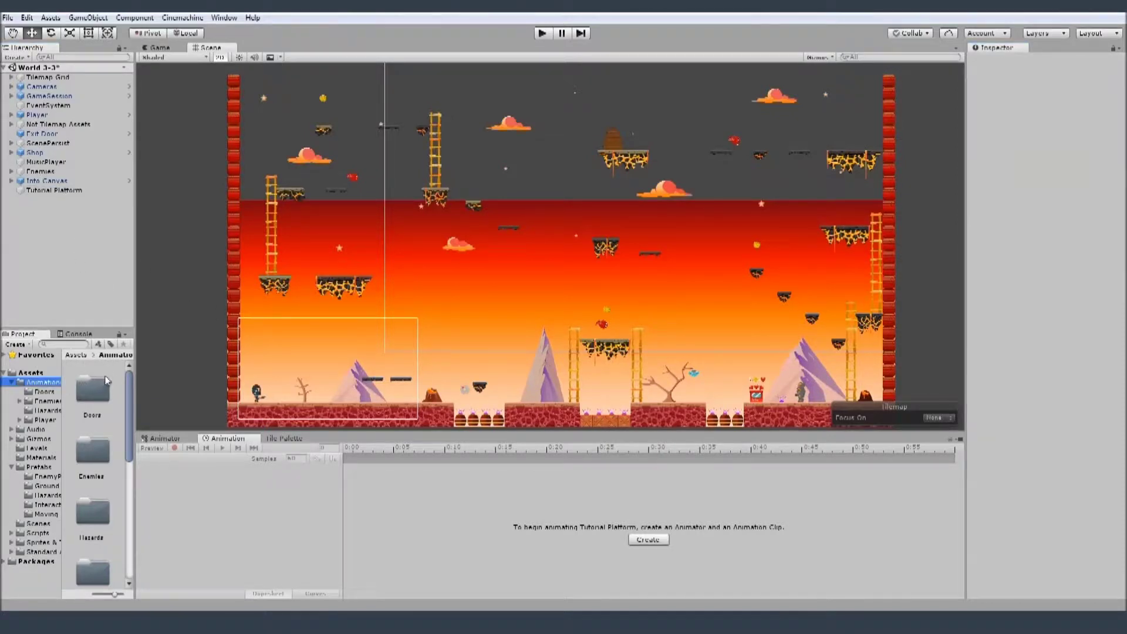
click(107, 380)
right_click(109, 379)
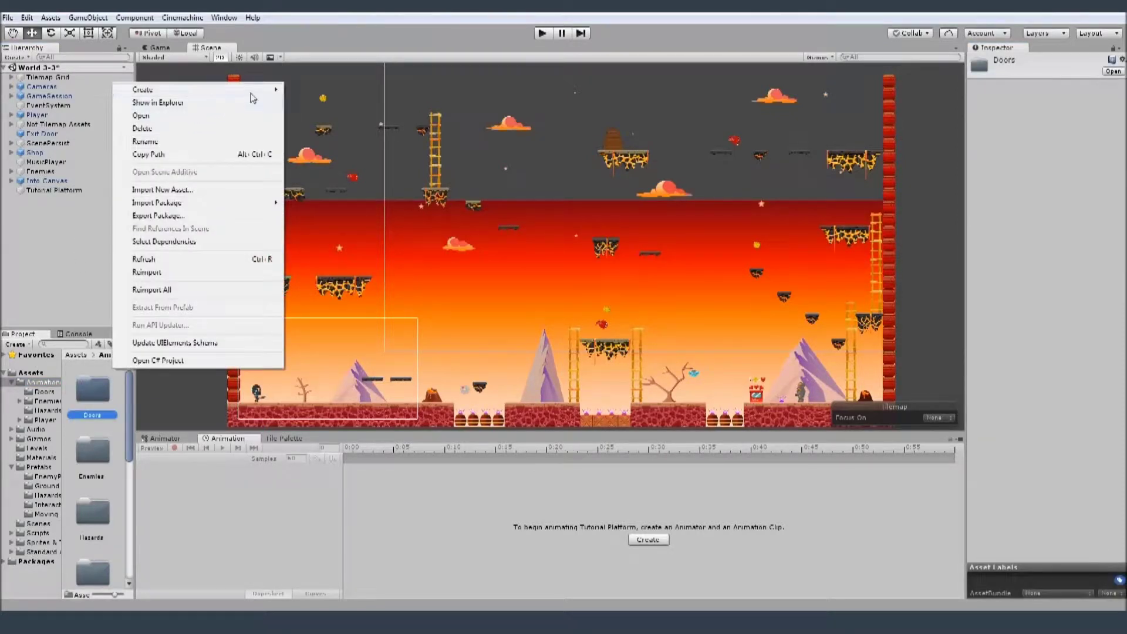
mouse_move(253, 93)
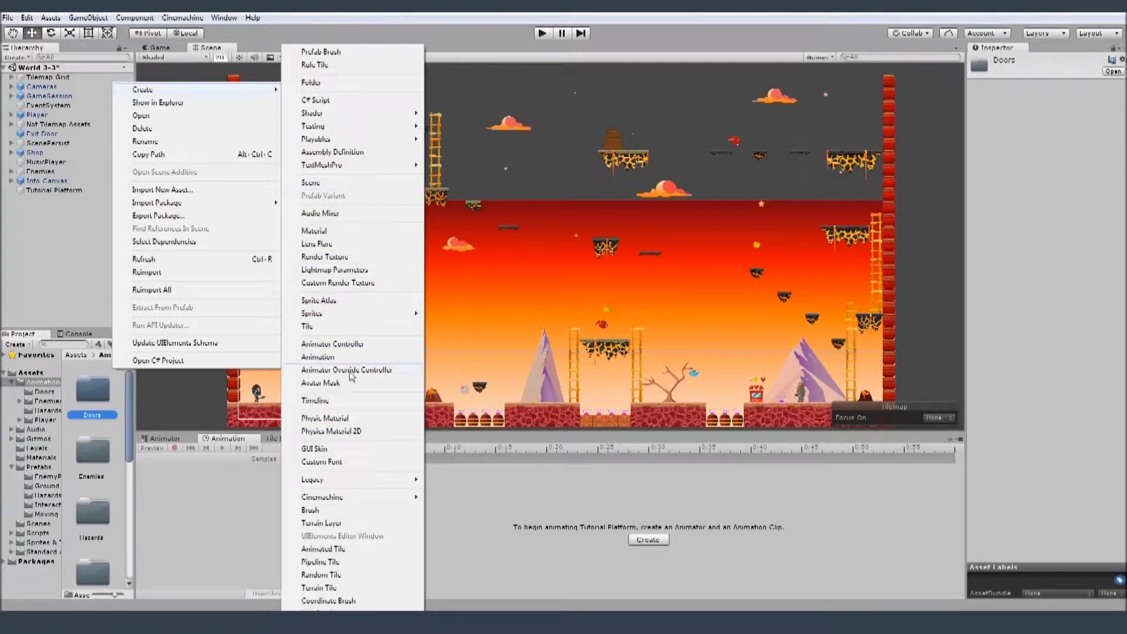
click(339, 83)
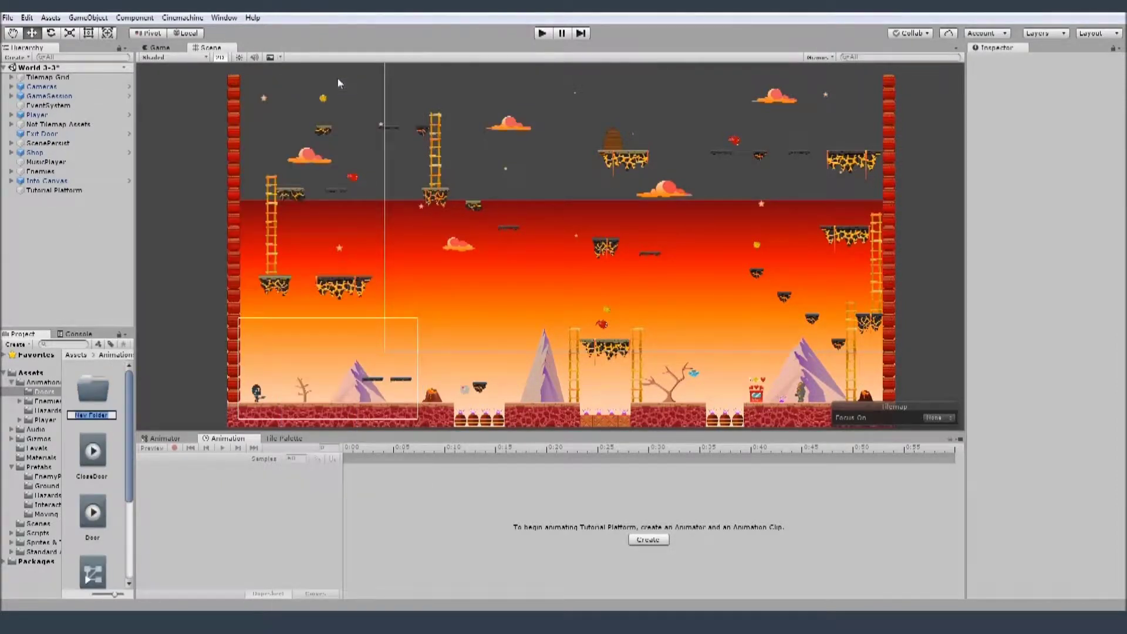
text(Do)
text(lete)
key(Return)
key(Return)
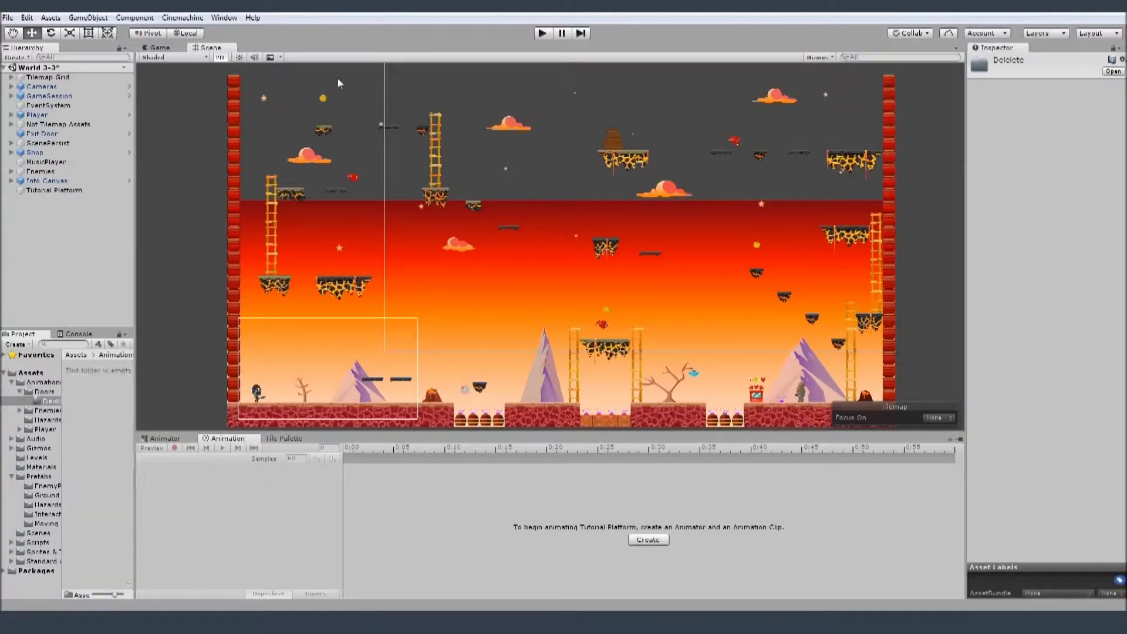
- Create an Animator Controller named PlatUp in the Delete folder
right_click(110, 415)
mouse_move(250, 134)
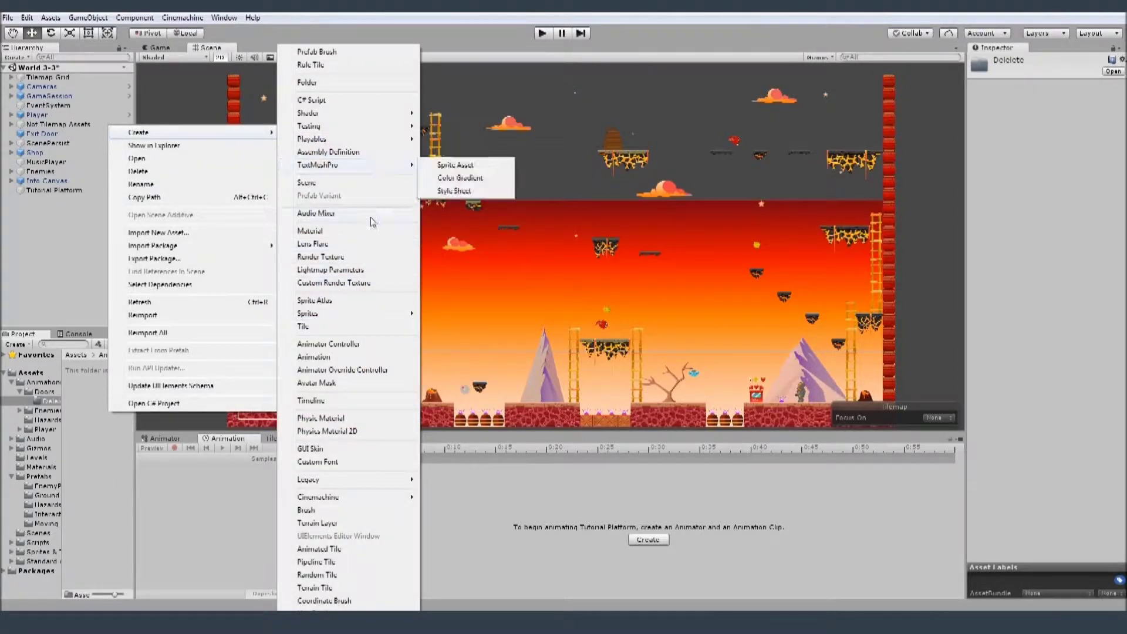
click(362, 346)
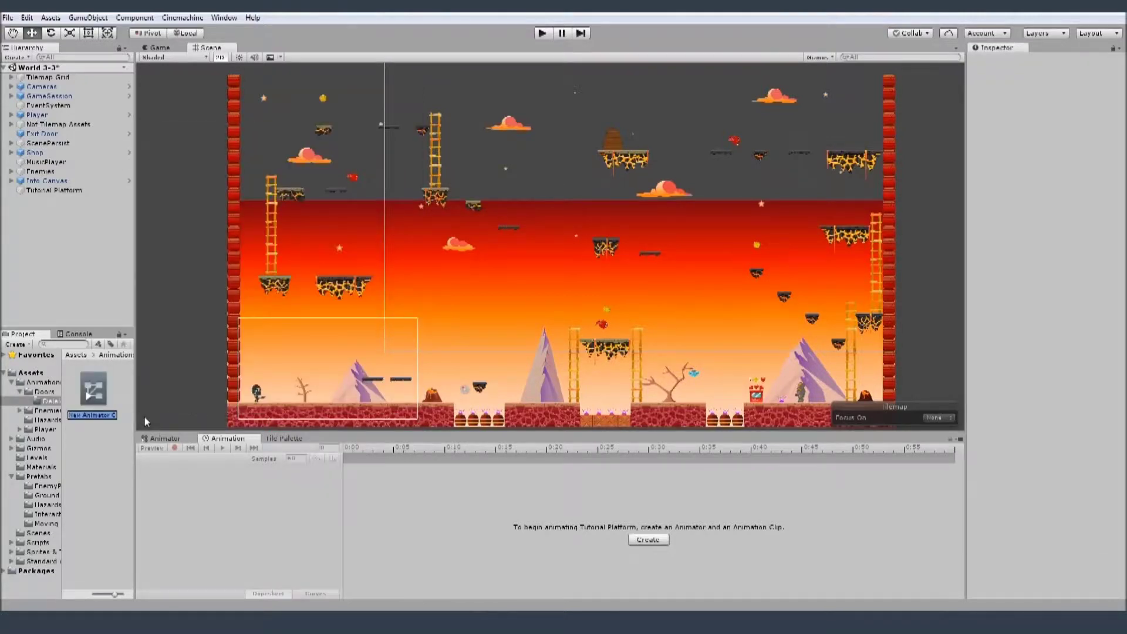
text(PlatUp)
key(Return)
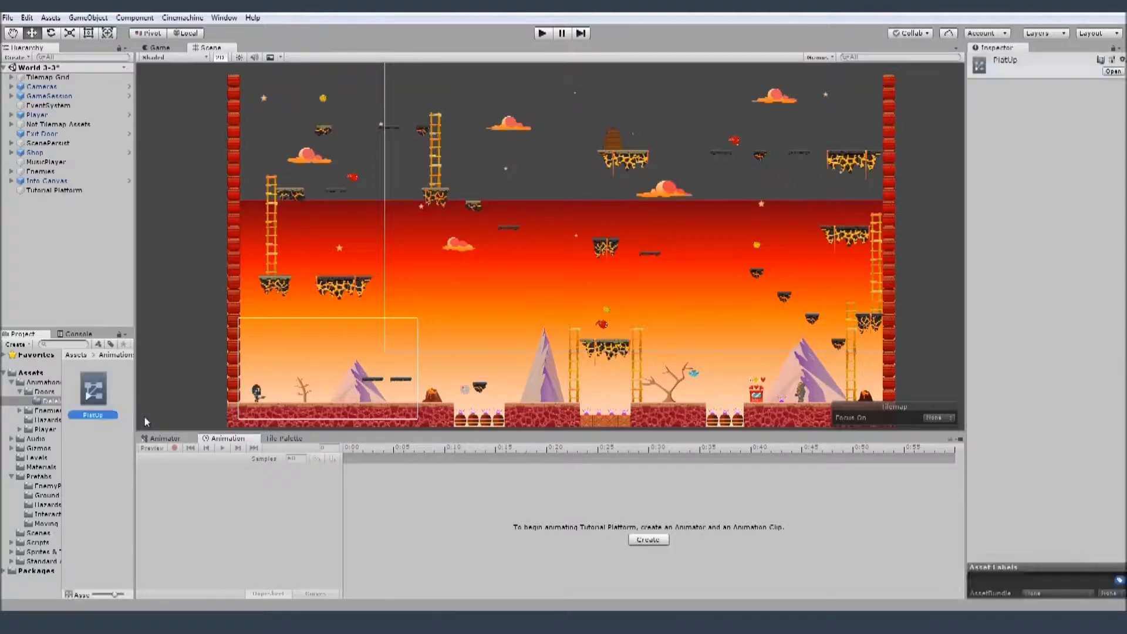
click(96, 455)
- Create a 'delete' animation clip for Tutorial Platform, saved in the Delete folder
right_click(97, 455)
click(87, 433)
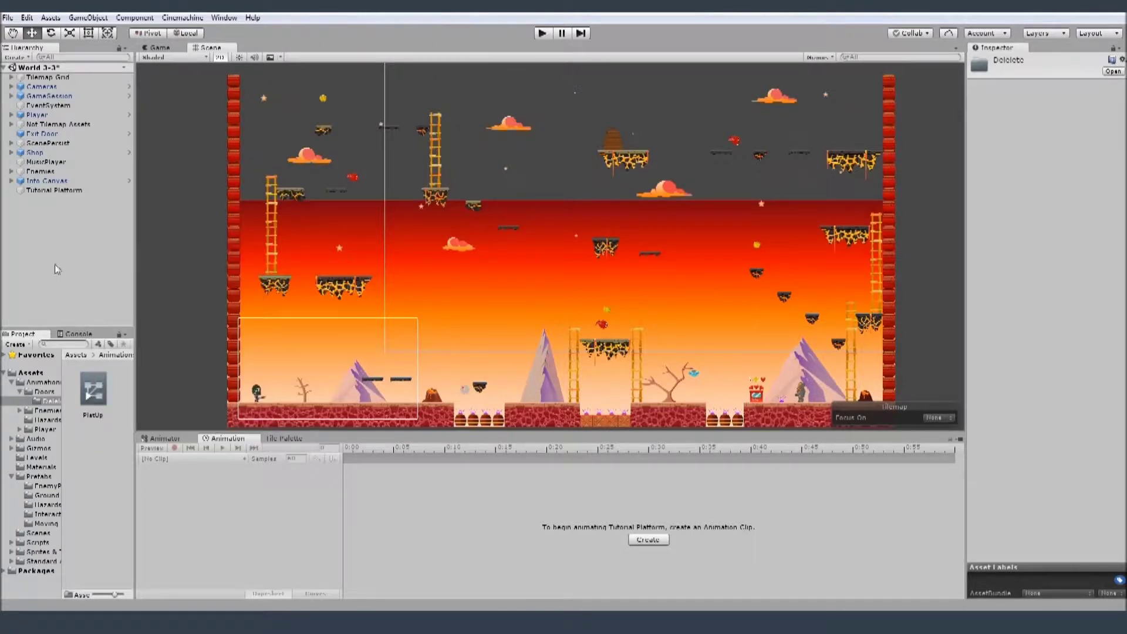
click(65, 191)
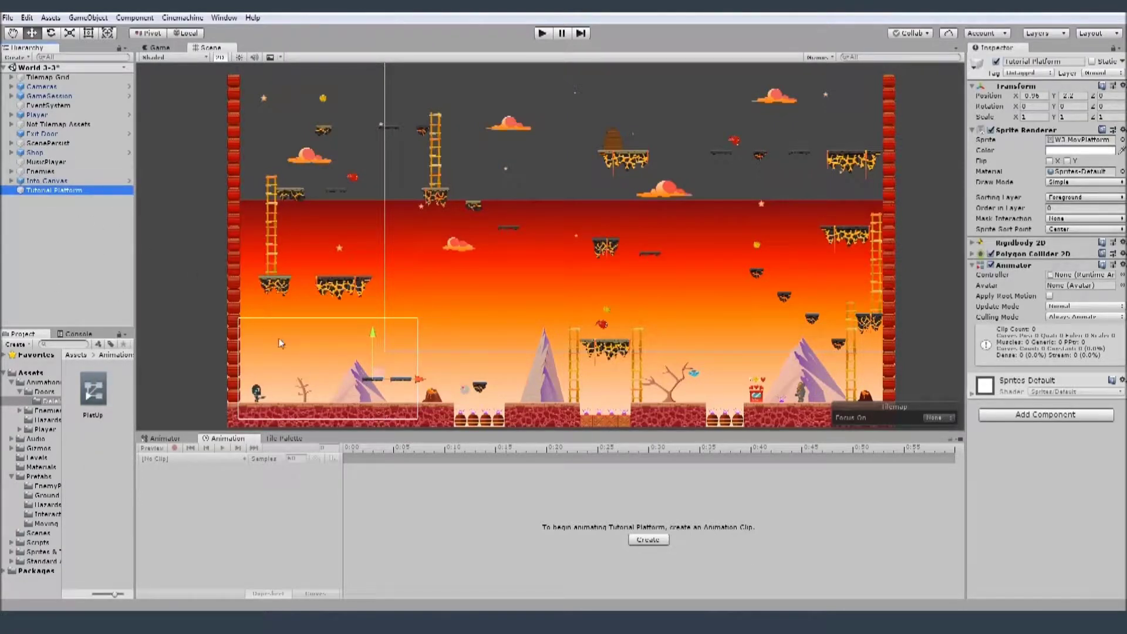
click(661, 542)
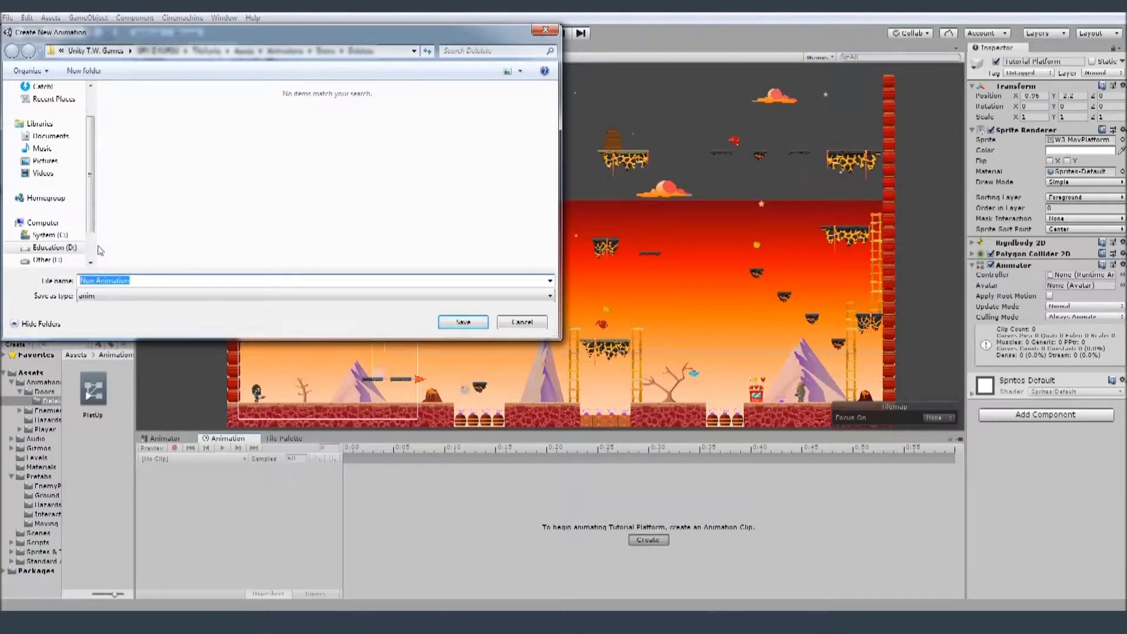
text(Idl)
text(ete)
key(Return)
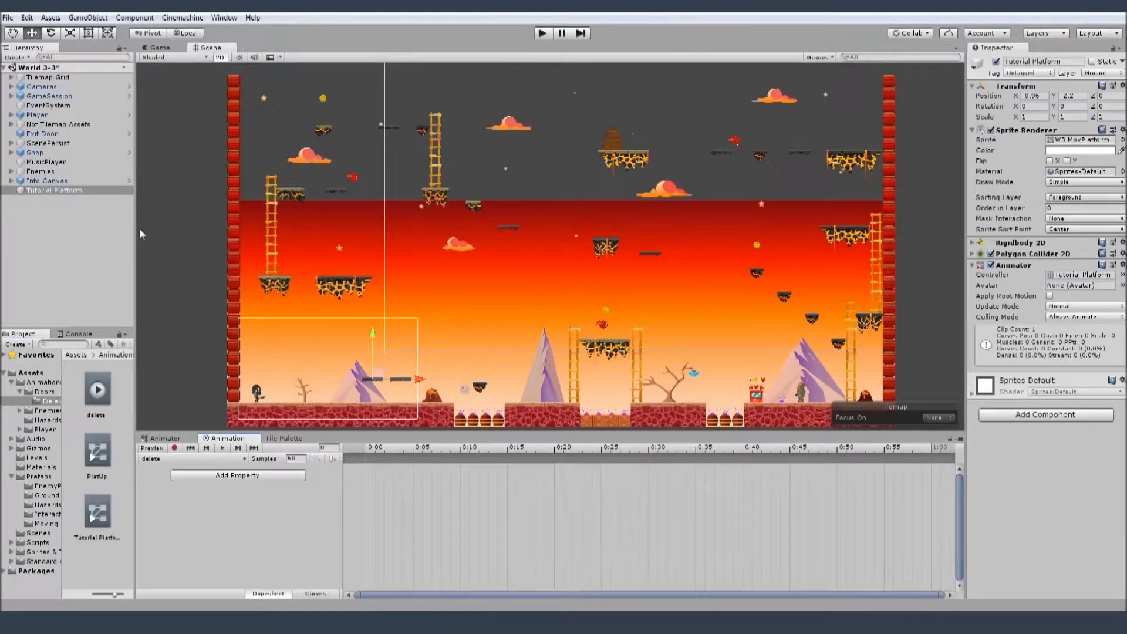
click(74, 190)
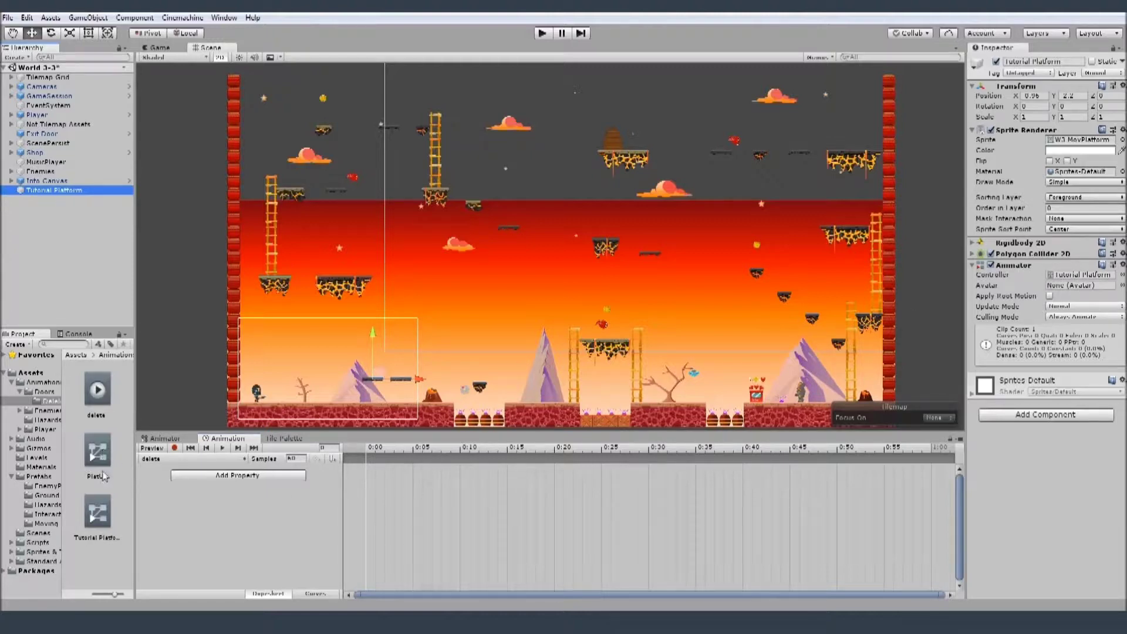
click(100, 514)
- Delete the auto-generated Tutorial Platform controller and assign PlatUp to the platform's Animator
key(Delete)
key(Return)
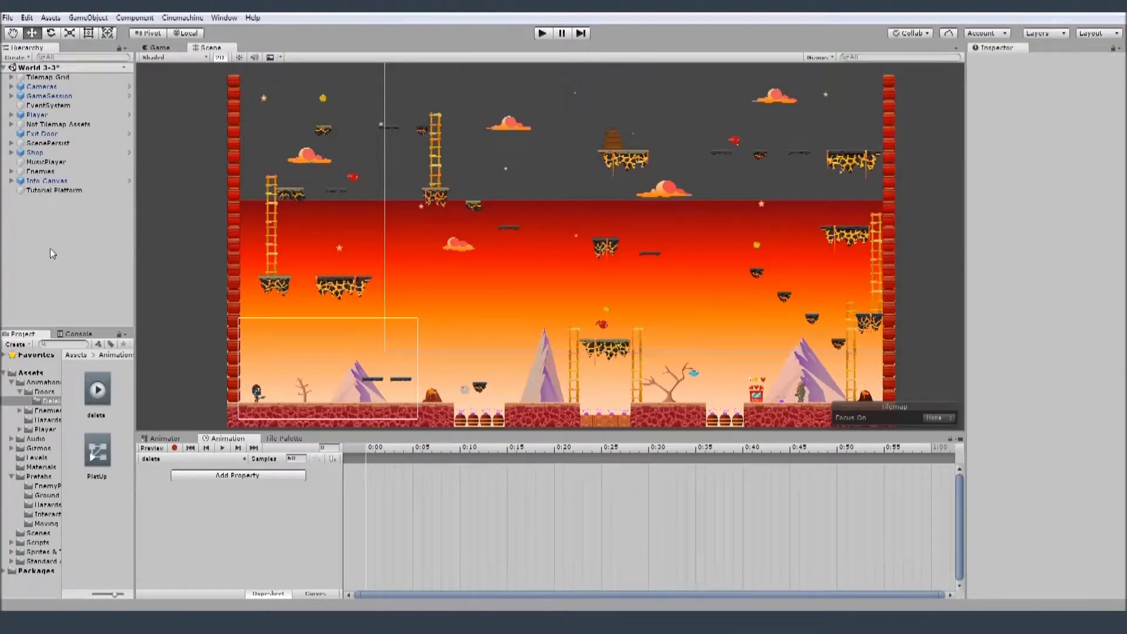
click(52, 190)
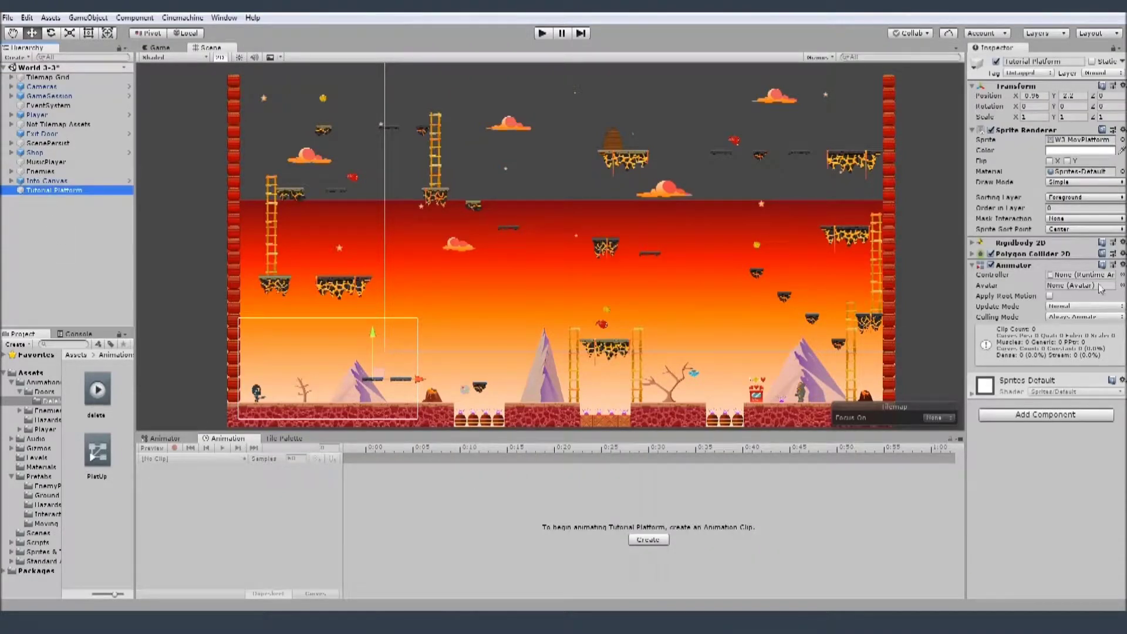
drag(94, 464, 1083, 273)
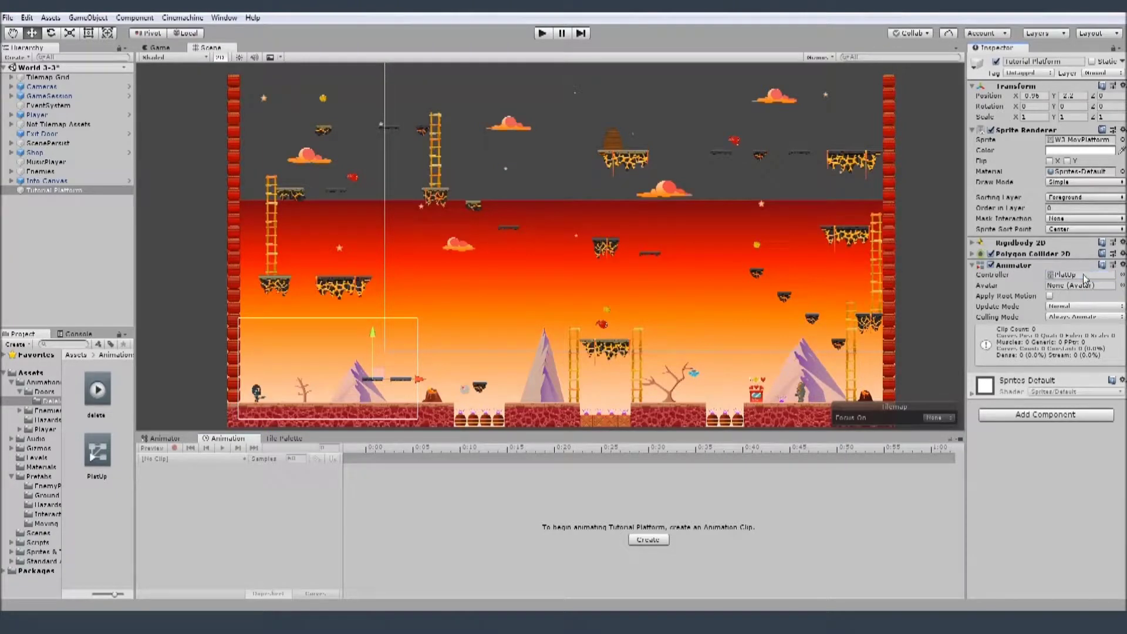
- Show PlatUp's empty Base Layer graph in the Animator tab
click(107, 405)
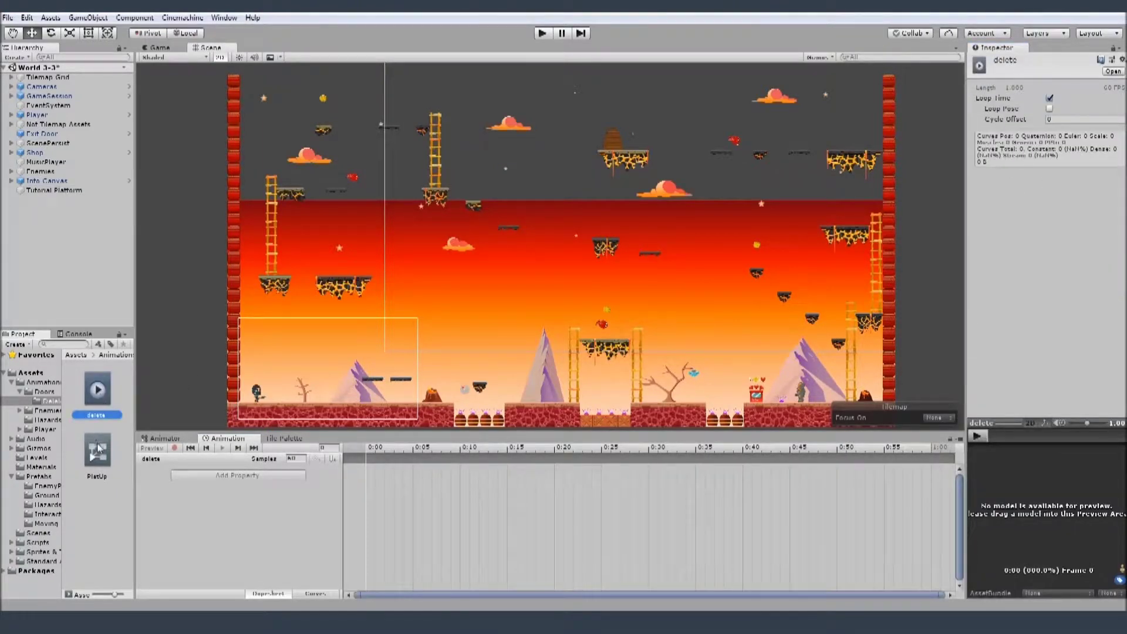
click(64, 191)
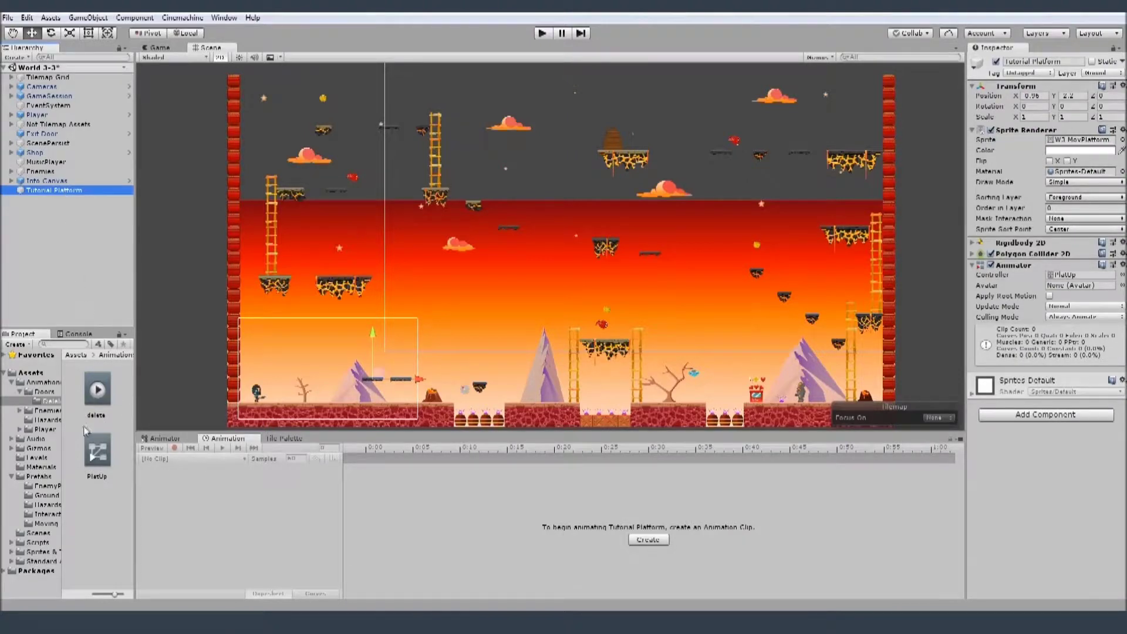
click(186, 439)
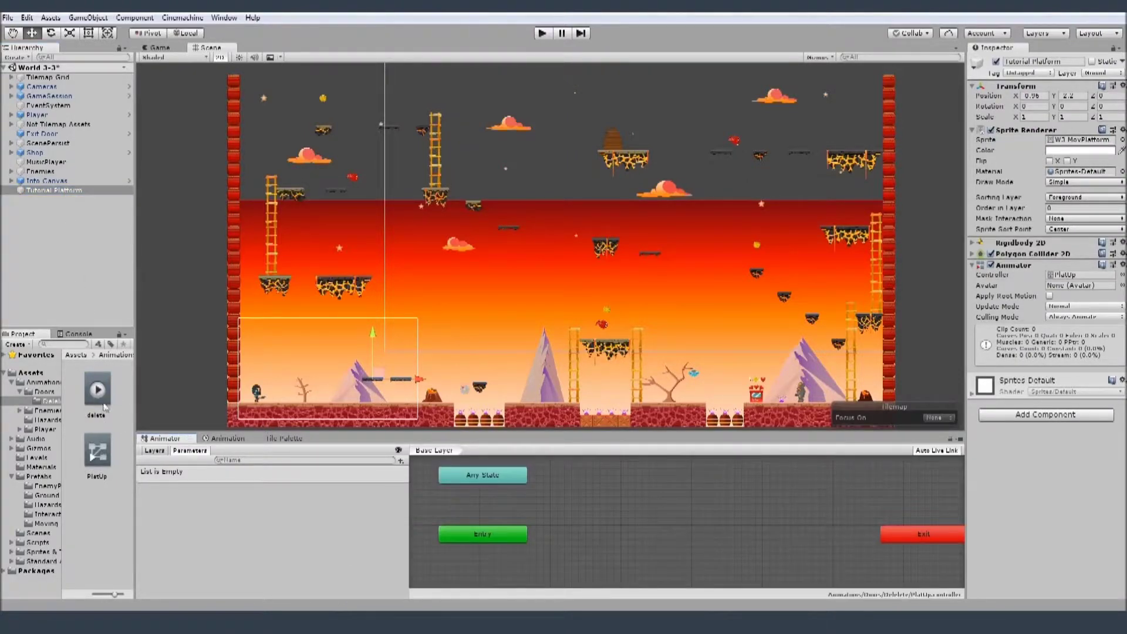
- Add the delete clip to PlatUp's graph as its default state
drag(614, 502, 634, 501)
click(699, 517)
double_click(699, 516)
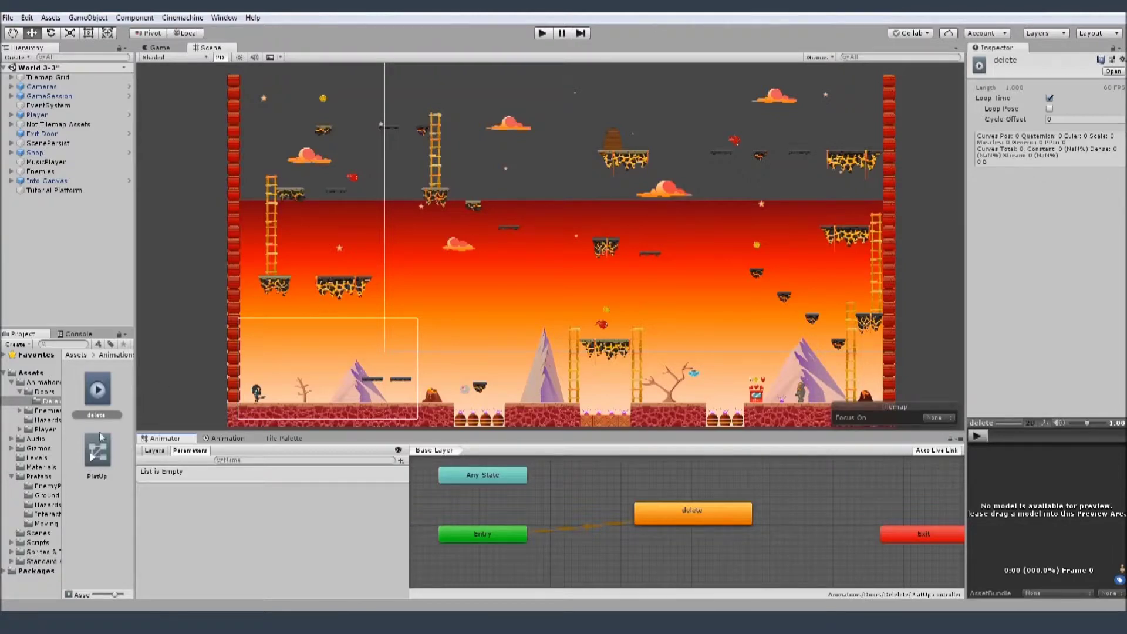
click(98, 448)
click(63, 192)
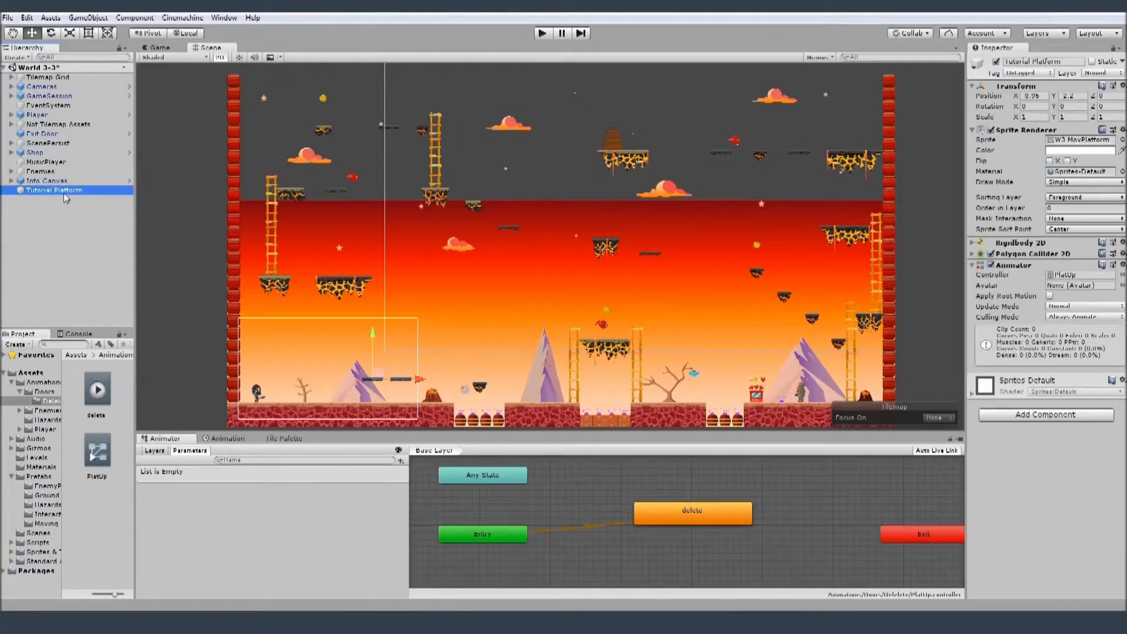
click(231, 440)
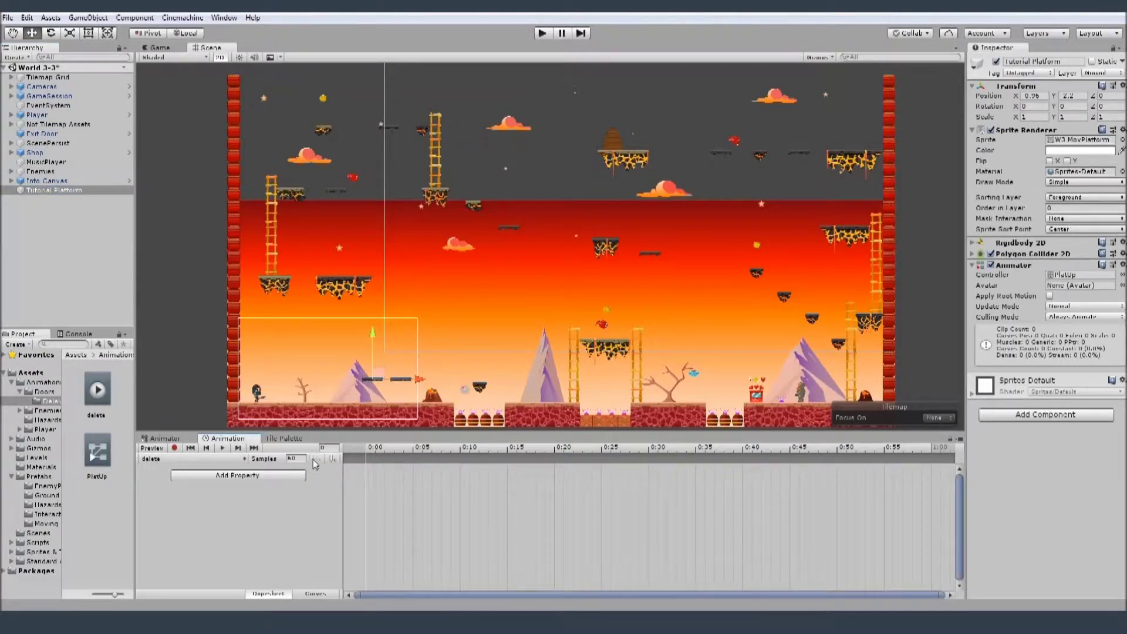
- Record a 0:00 keyframe with Position X 1 and copy it to 0:40
click(174, 448)
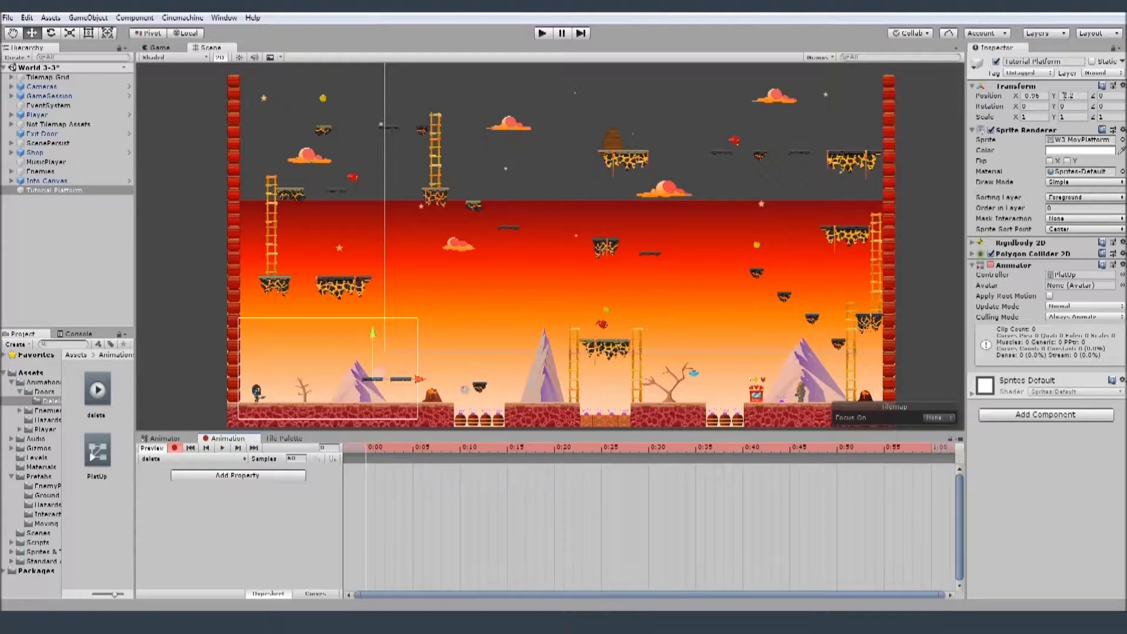
click(1032, 96)
text(1)
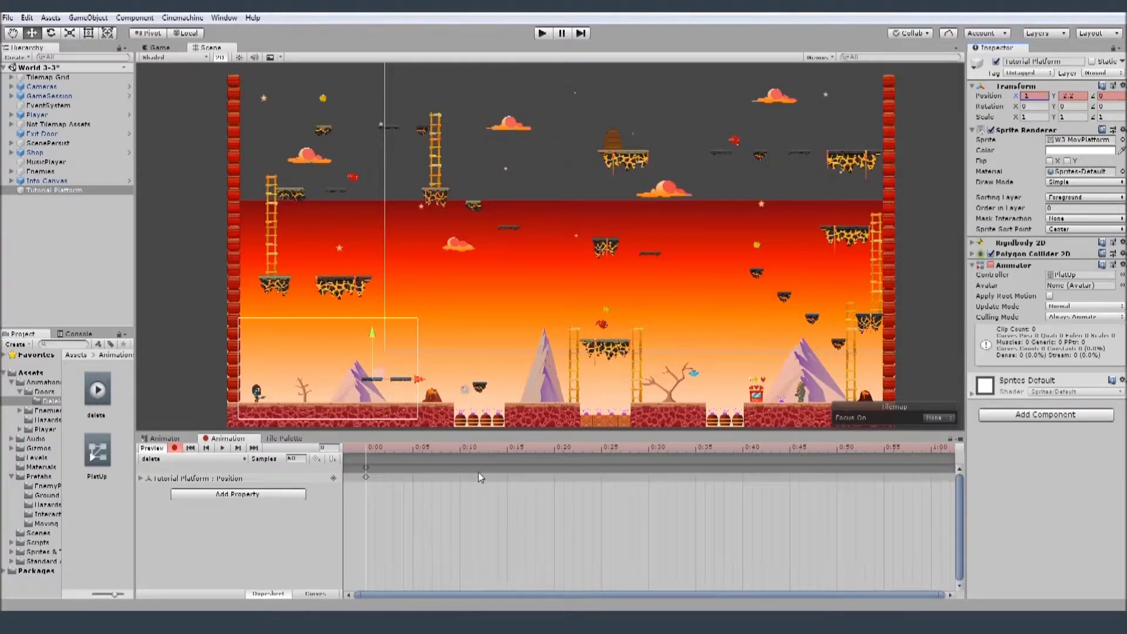
click(367, 478)
click(359, 468)
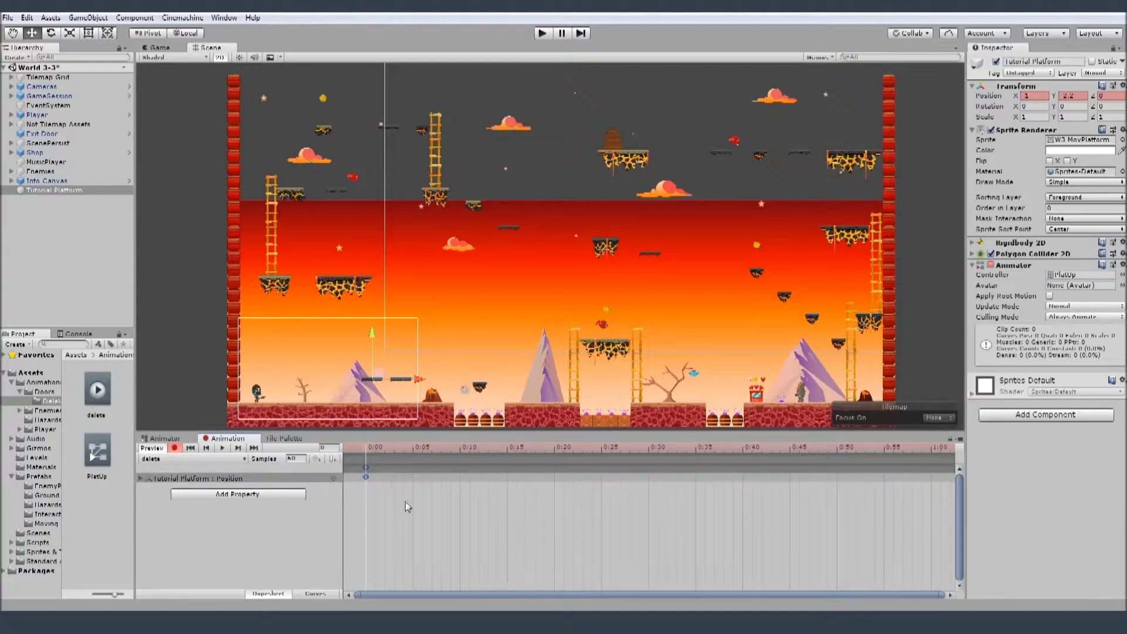
key(ctrl+c)
click(744, 449)
key(ctrl+v)
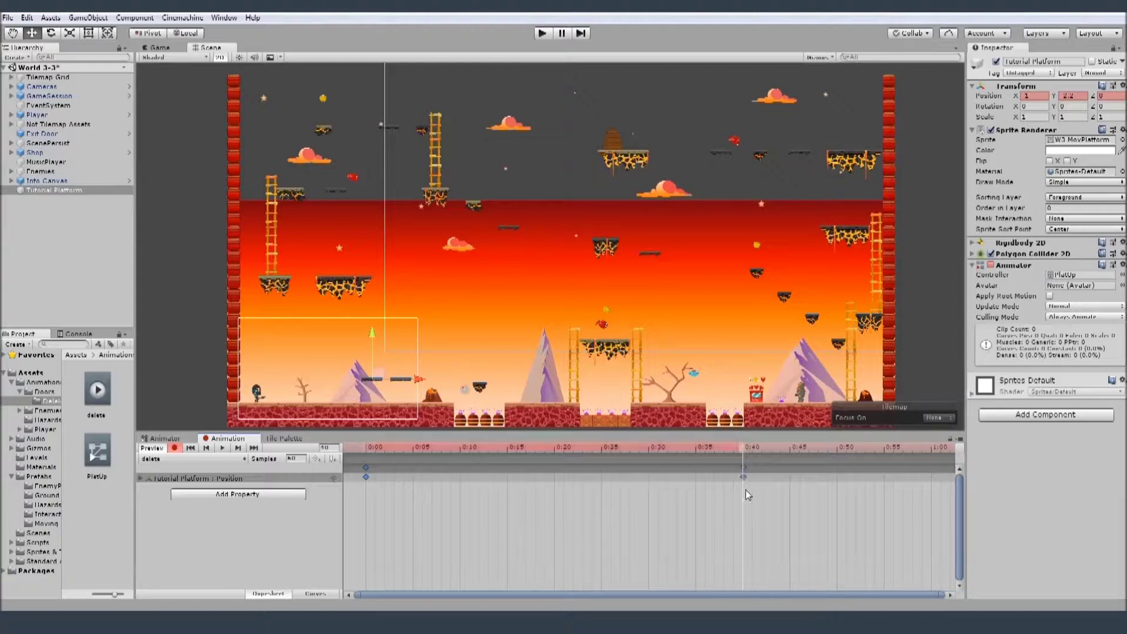
- Raise the platform at 0:20 to key its mid-point position
click(555, 449)
drag(371, 336, 372, 280)
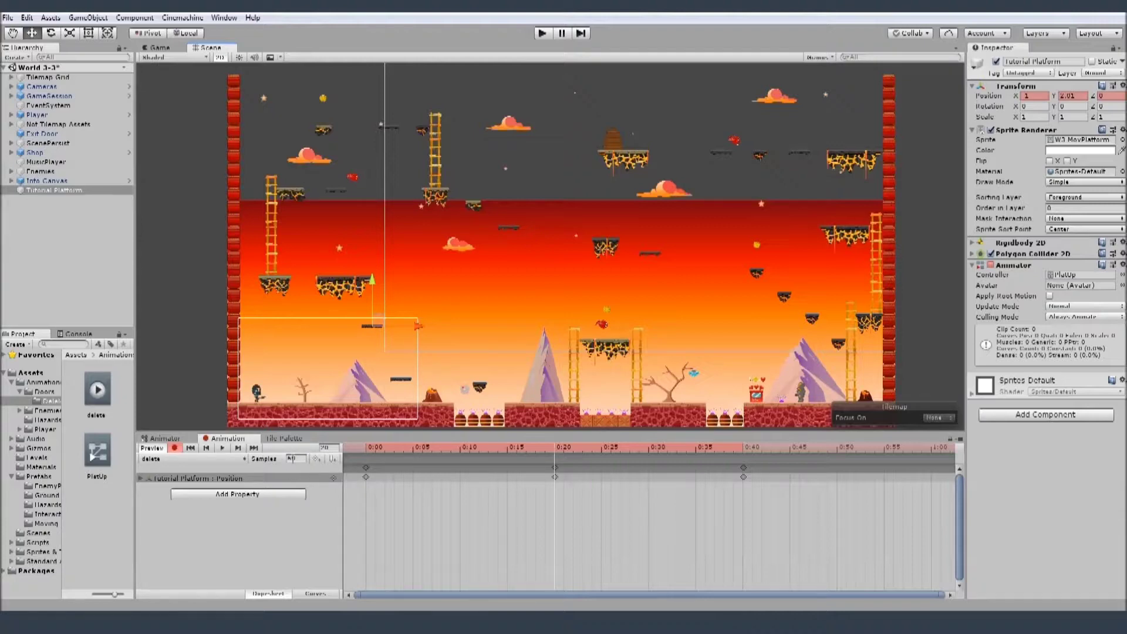
click(225, 451)
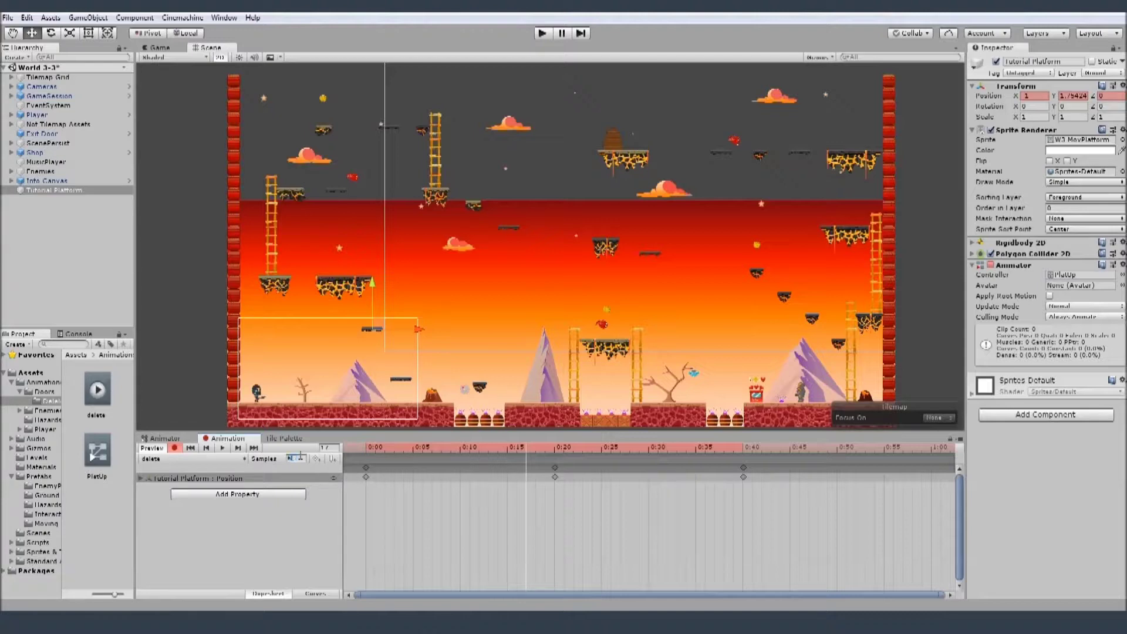
- Set the delete clip to 4 samples, preview the slower loop, and stop recording
click(224, 449)
scroll(646, 528, up, 3)
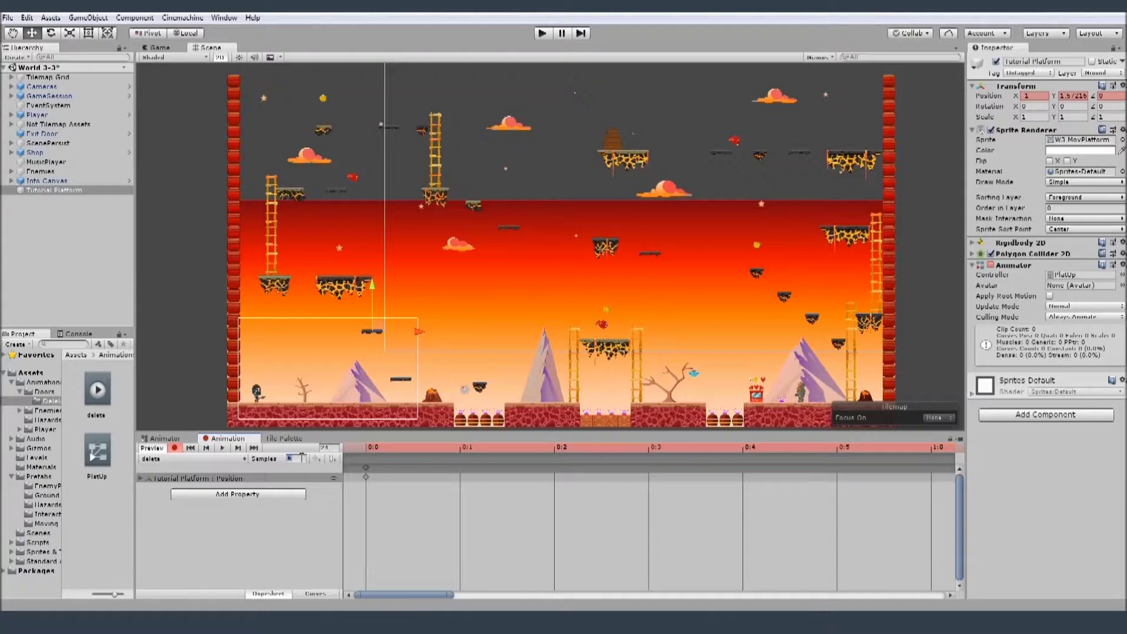
text(4)
key(Return)
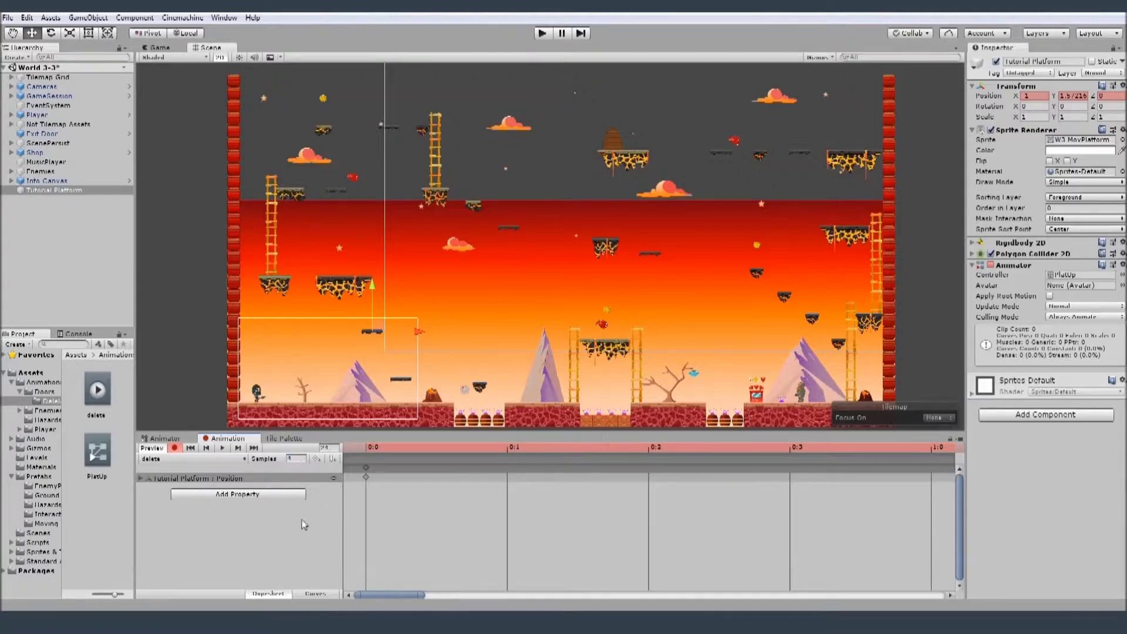
click(228, 450)
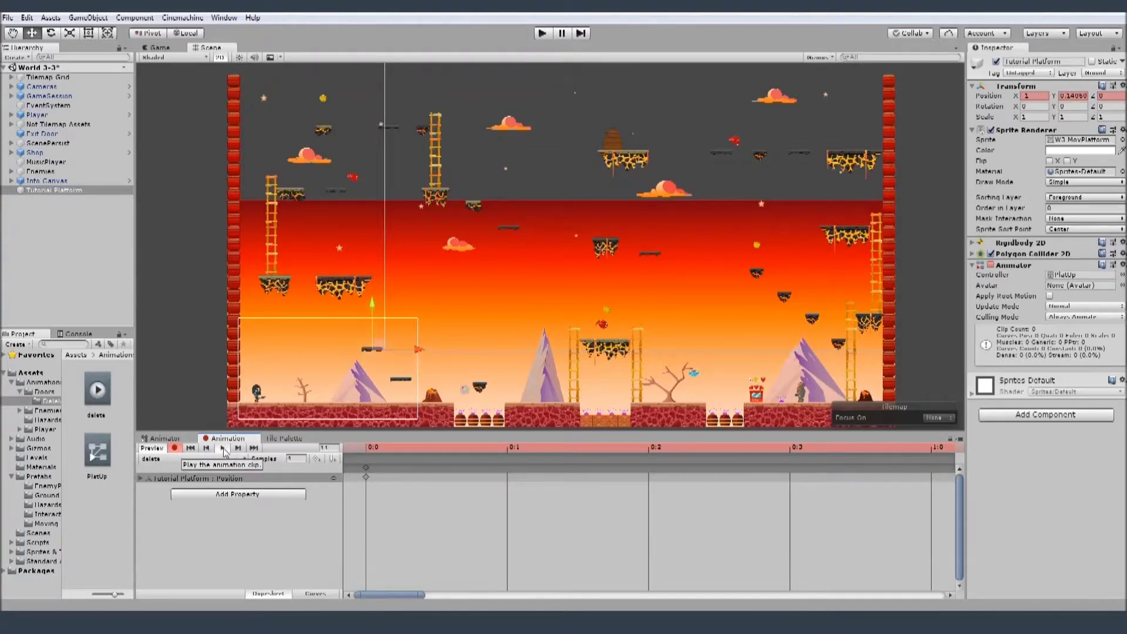
click(175, 448)
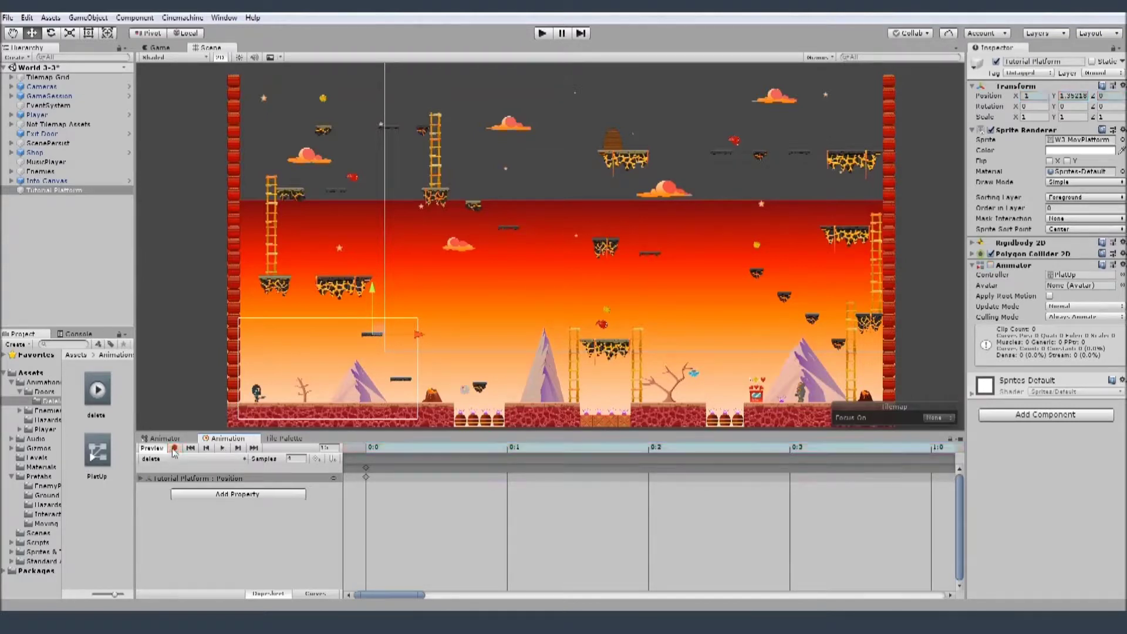
- Start play mode and walk the character right, jumping onto the moving platform
click(543, 34)
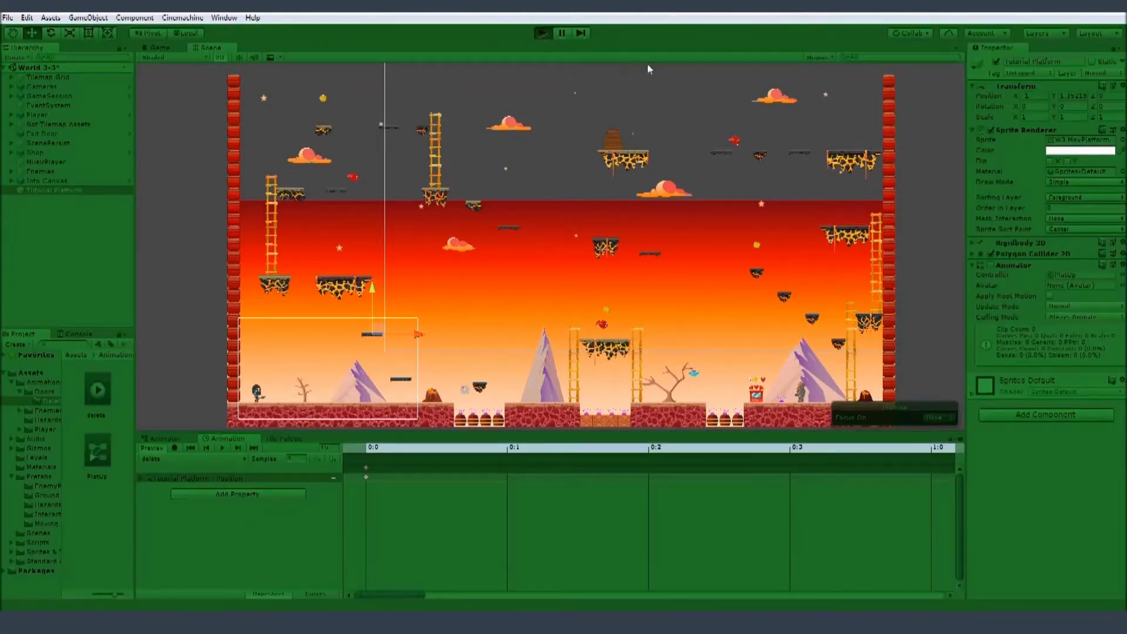
key(Right)
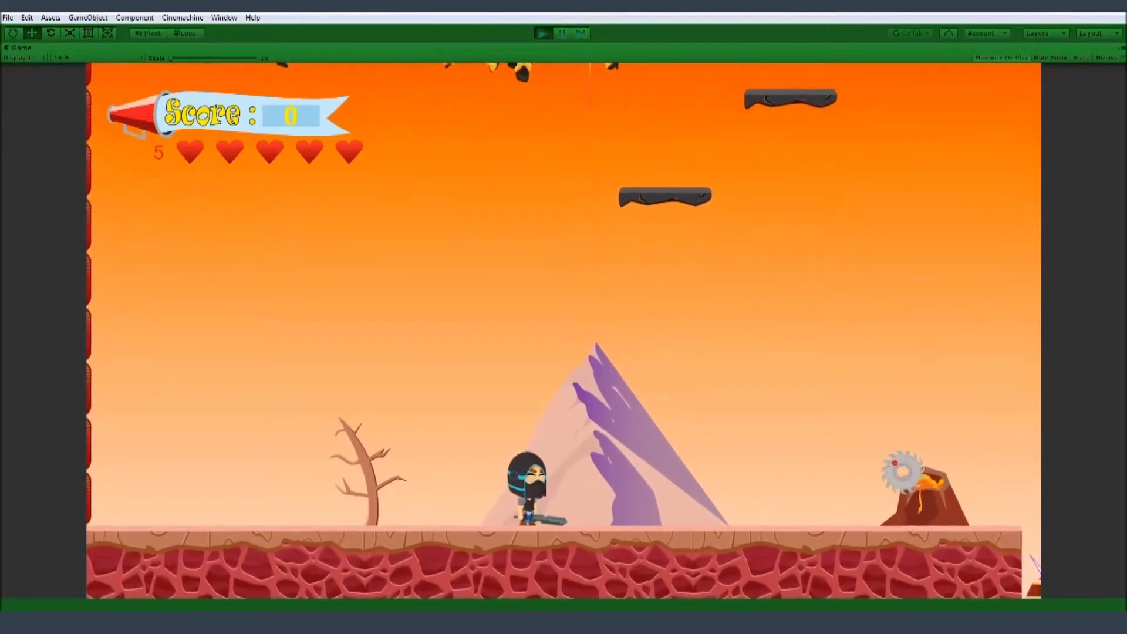
key(Right)
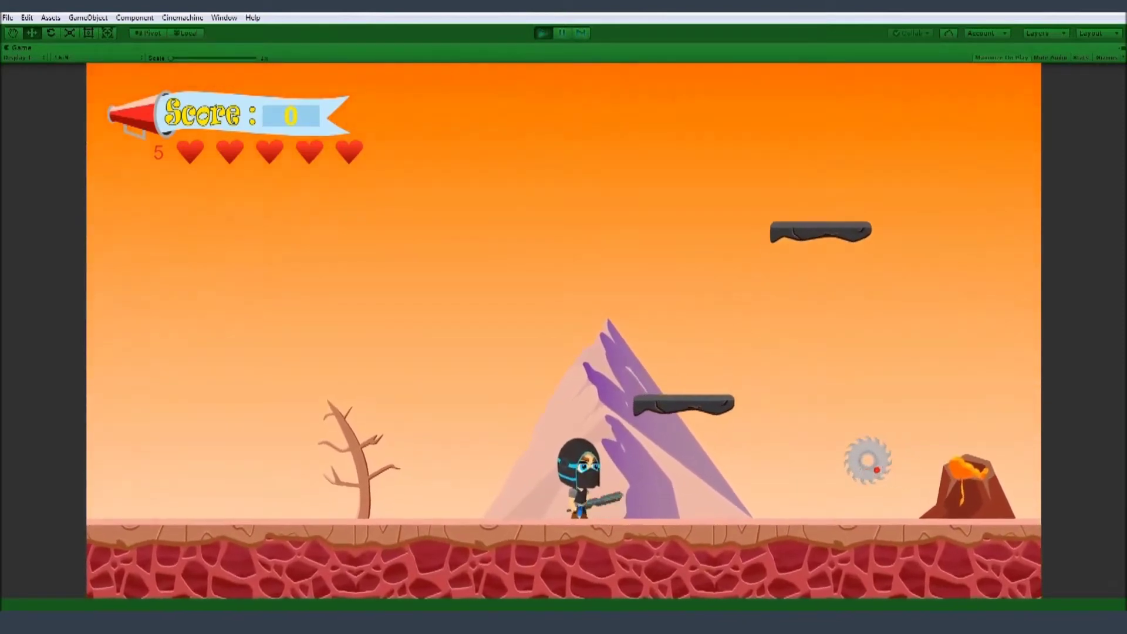
key(space)
key(Right)
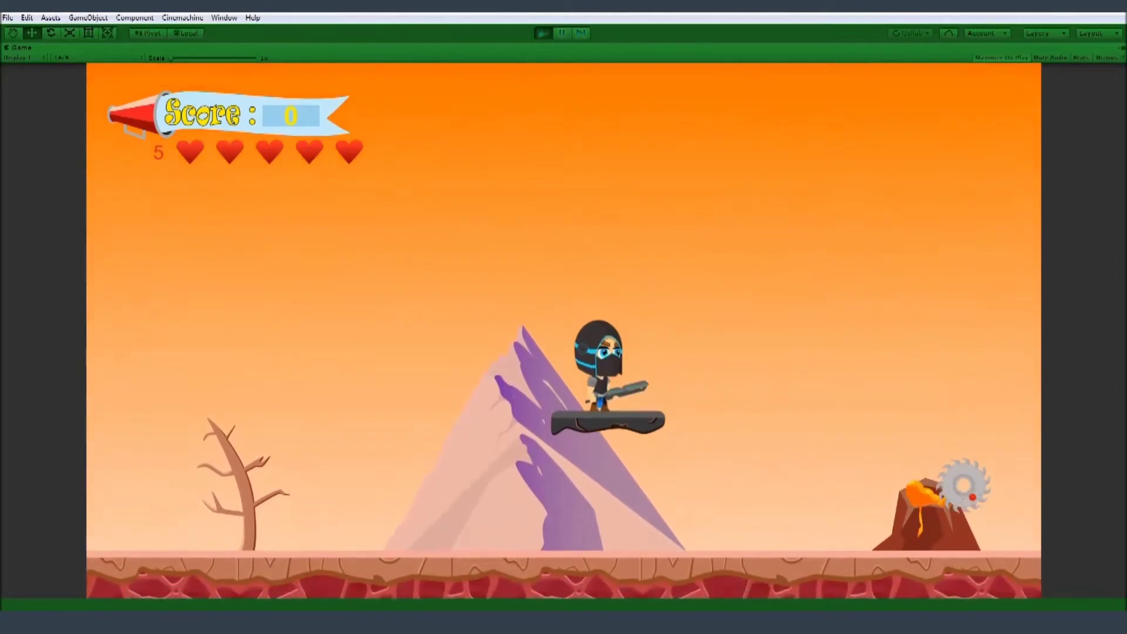
- Jump to a higher platform, walk back down left, and stop the play-test
key(space)
key(space)
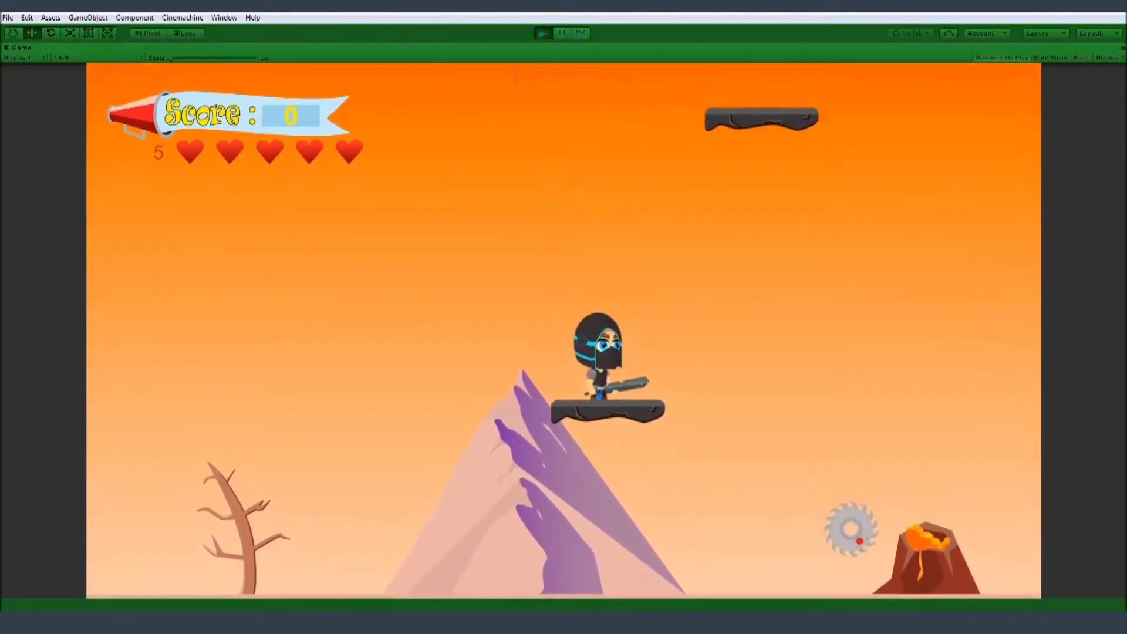
key(space)
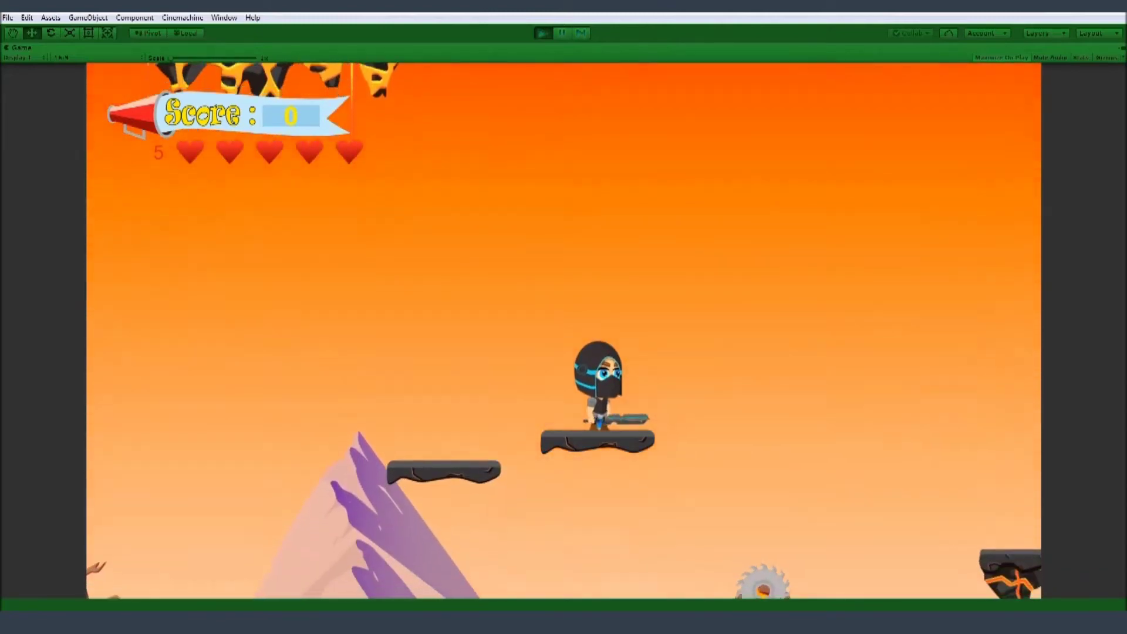
key(Left)
key(space)
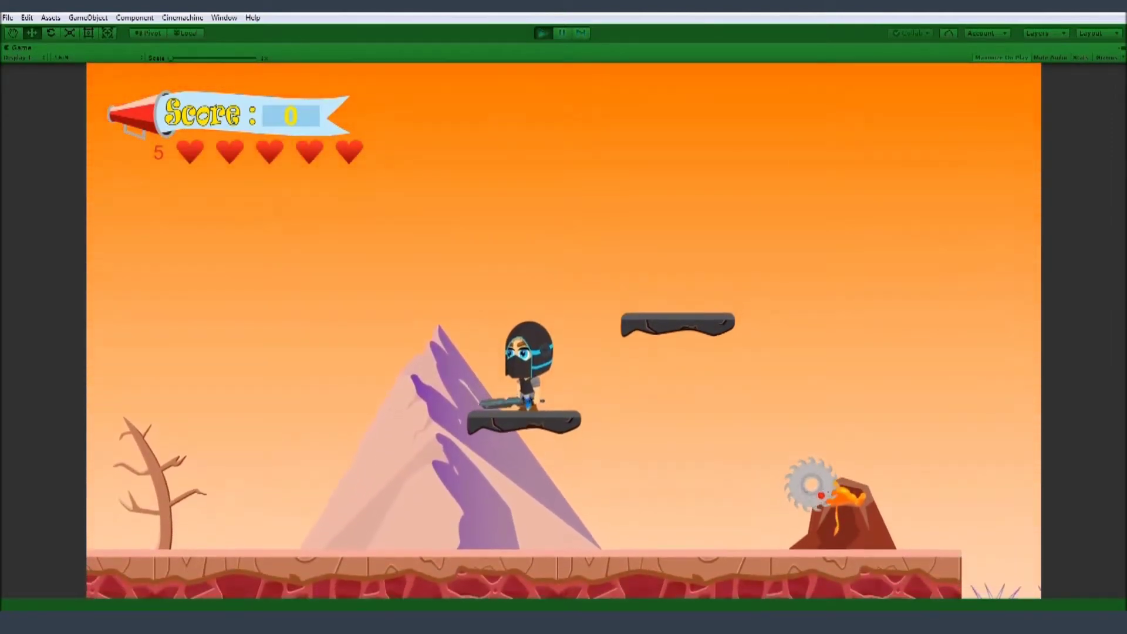
key(Left)
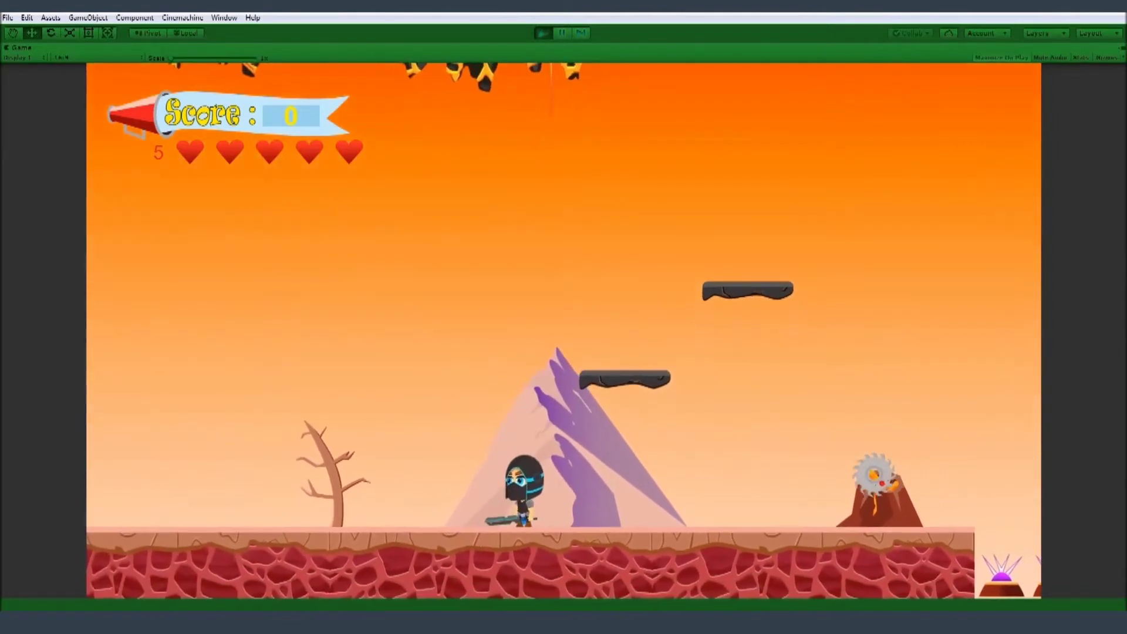
click(541, 36)
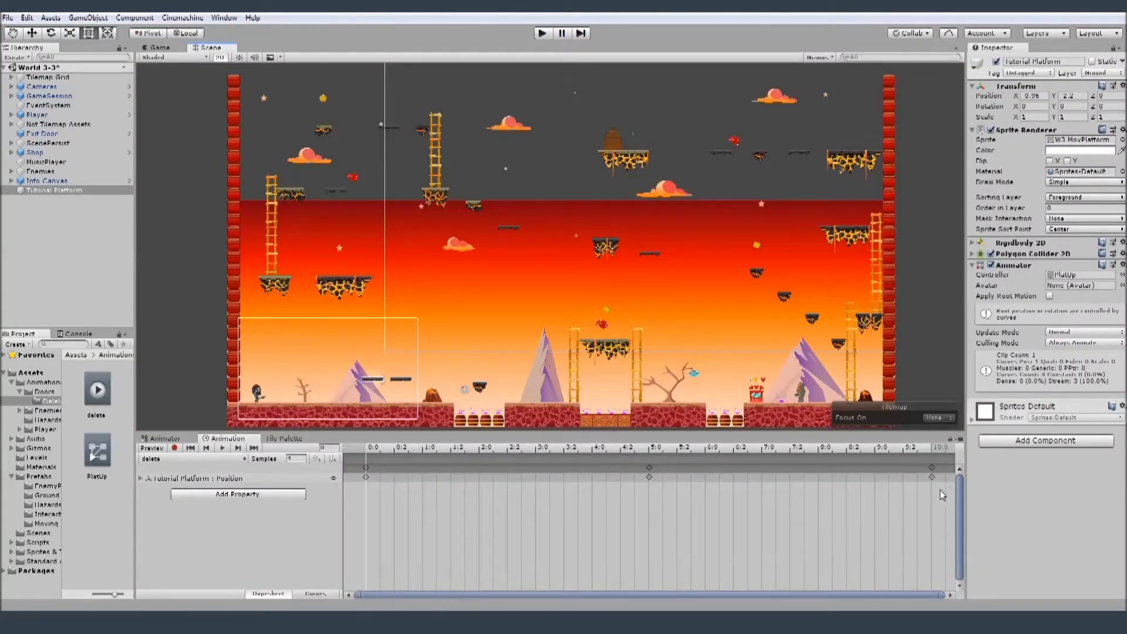
- Delete all the clip's keyframes and move the Tutorial Platform left and down
drag(942, 495, 355, 458)
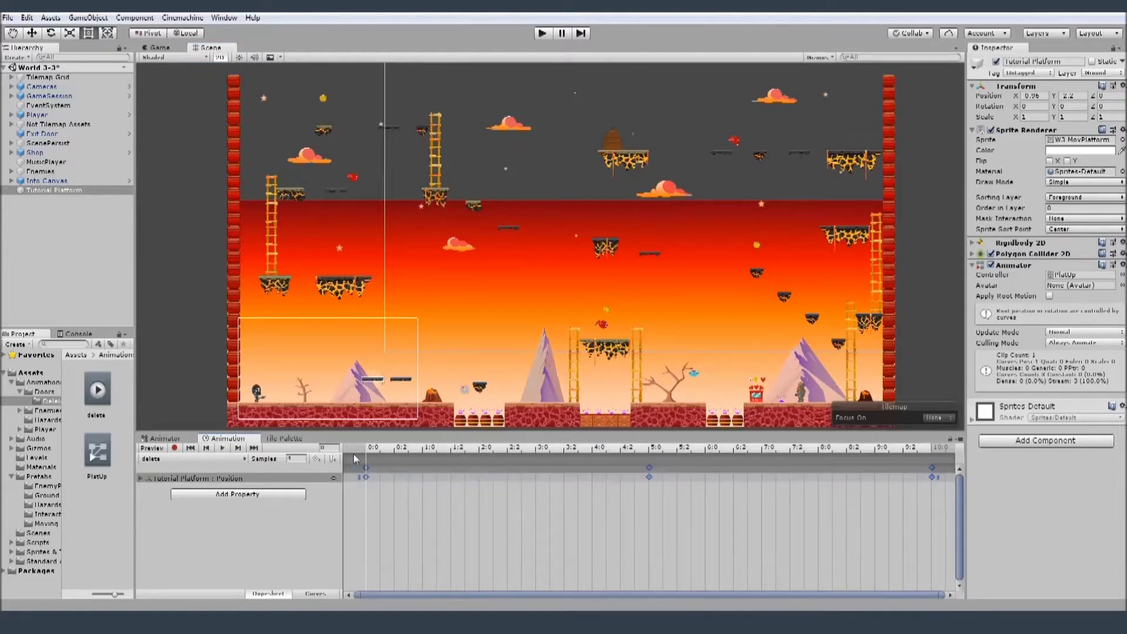
key(Delete)
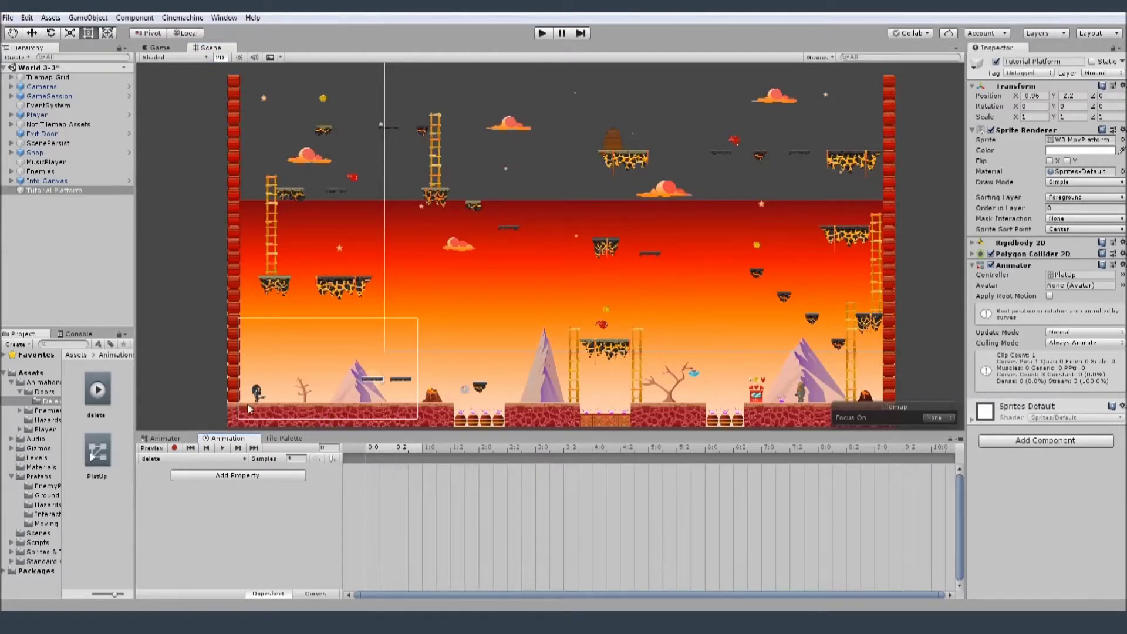
click(34, 34)
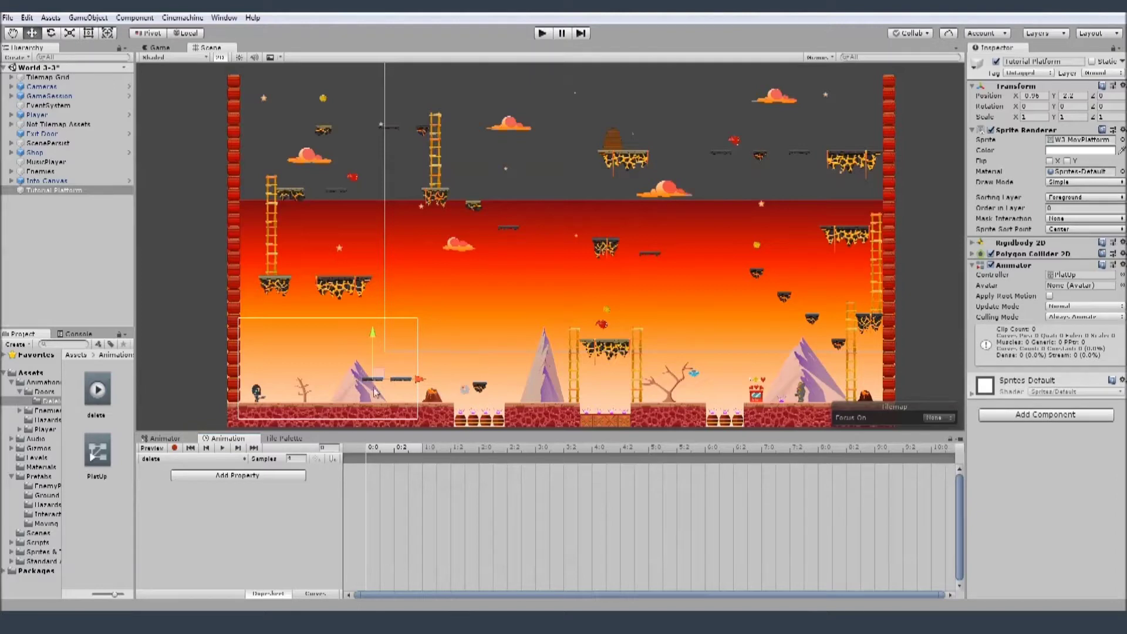
drag(377, 378, 304, 392)
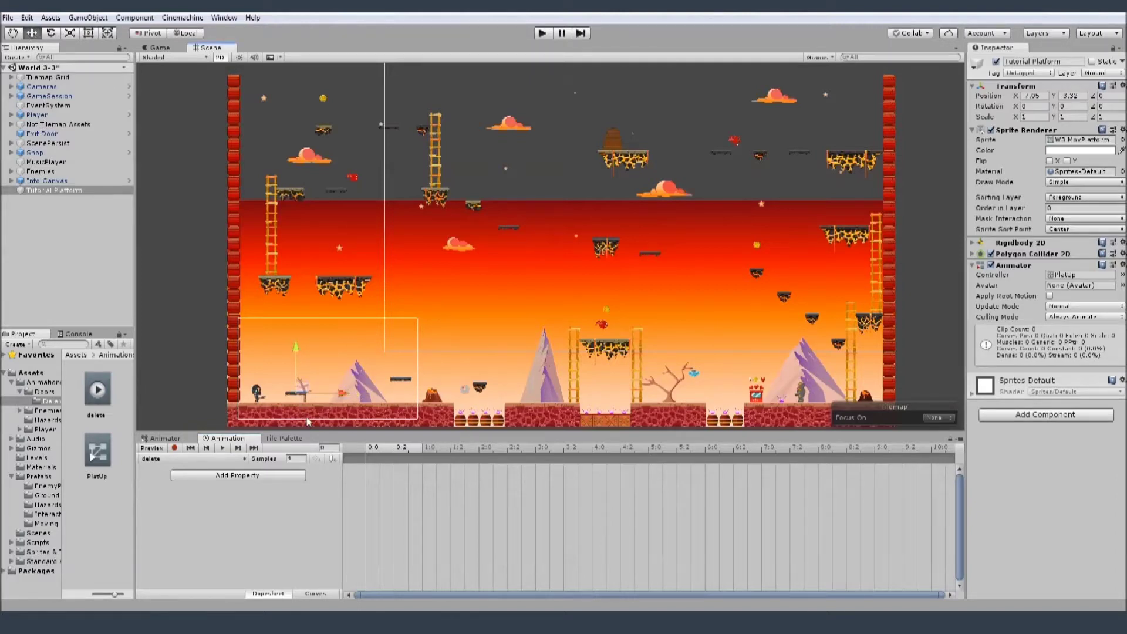
- Record a 0:00 keyframe with Position Y 3 and raise the clip's sample rate
click(174, 448)
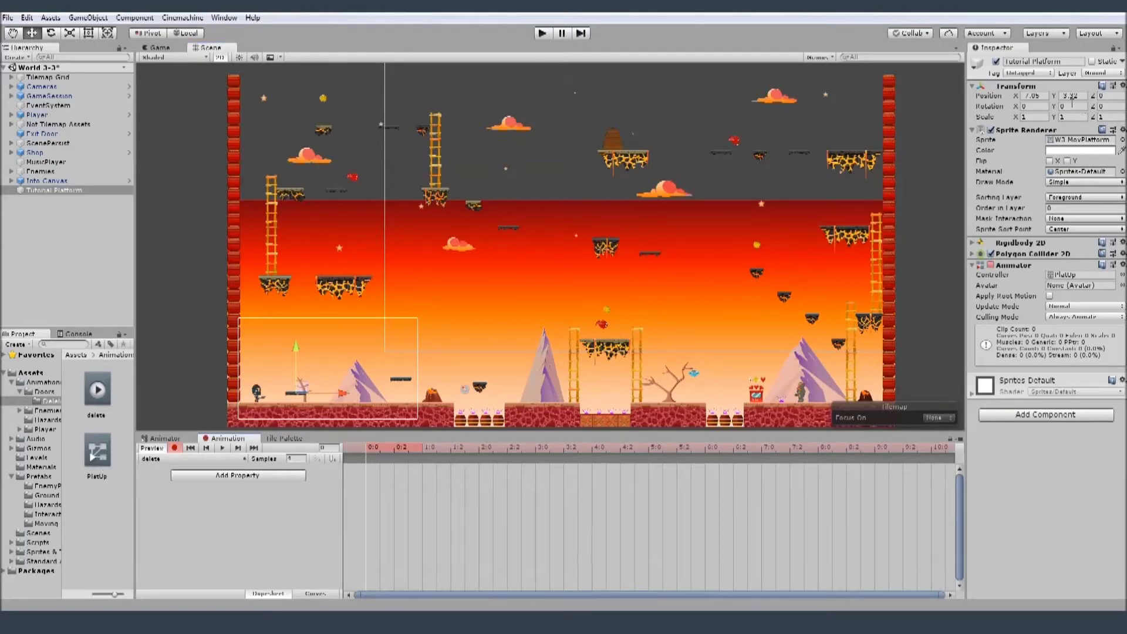
text(3)
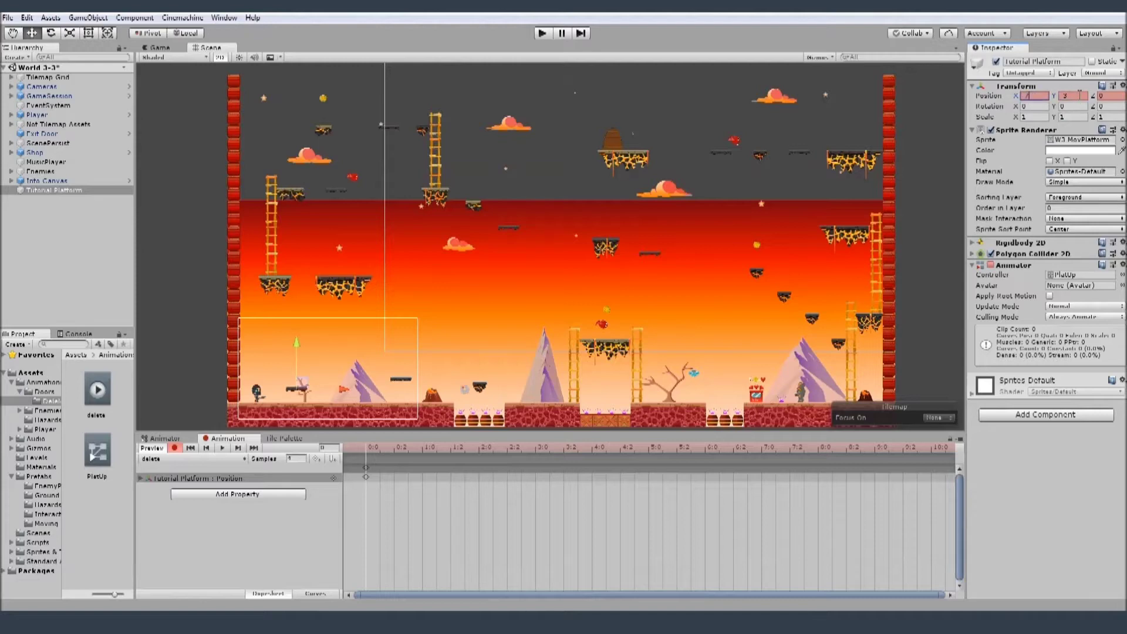
drag(409, 492, 342, 463)
key(Return)
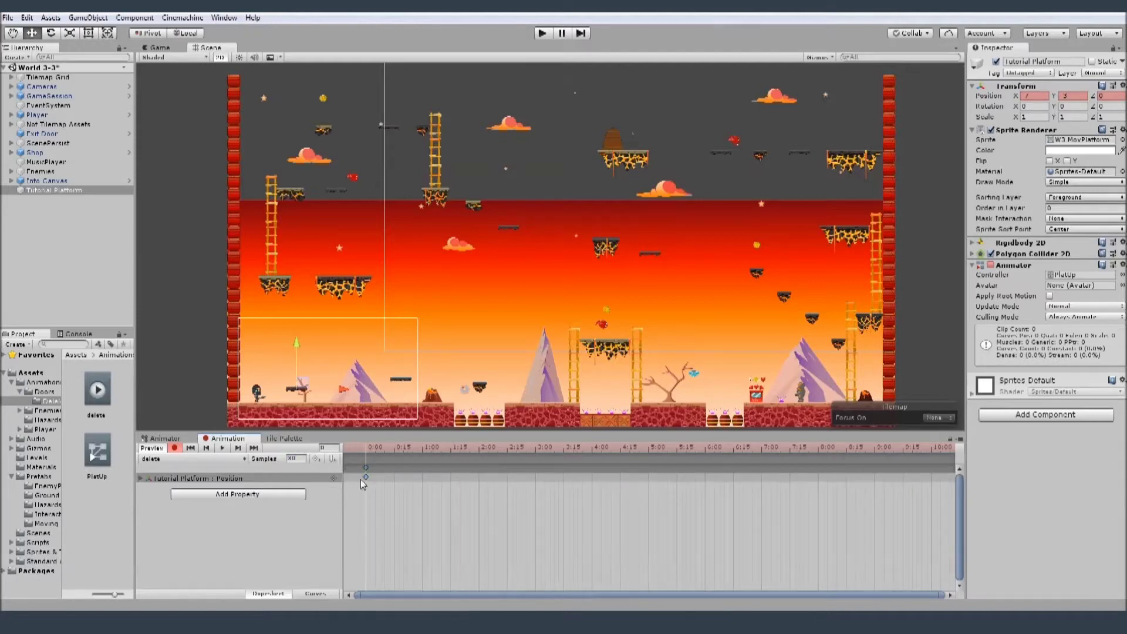
- Copy the 0:00 position keyframes to 2:00 and key the platform shifted right (X 1.51) at 1:00
click(481, 446)
drag(386, 494, 354, 460)
key(ctrl+c)
key(ctrl+v)
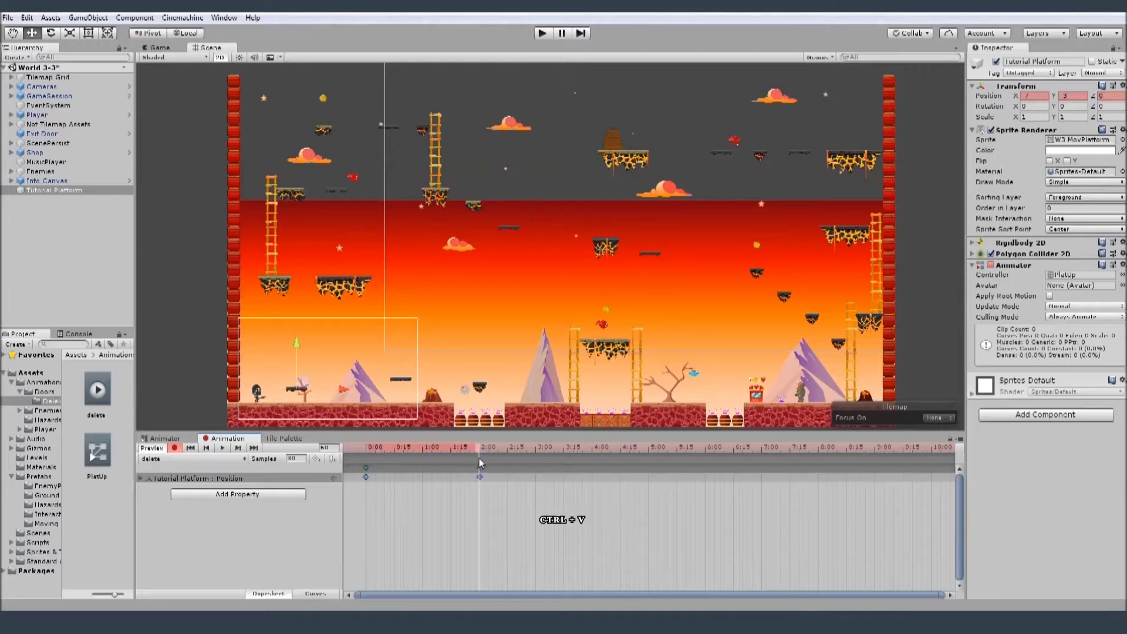
click(423, 450)
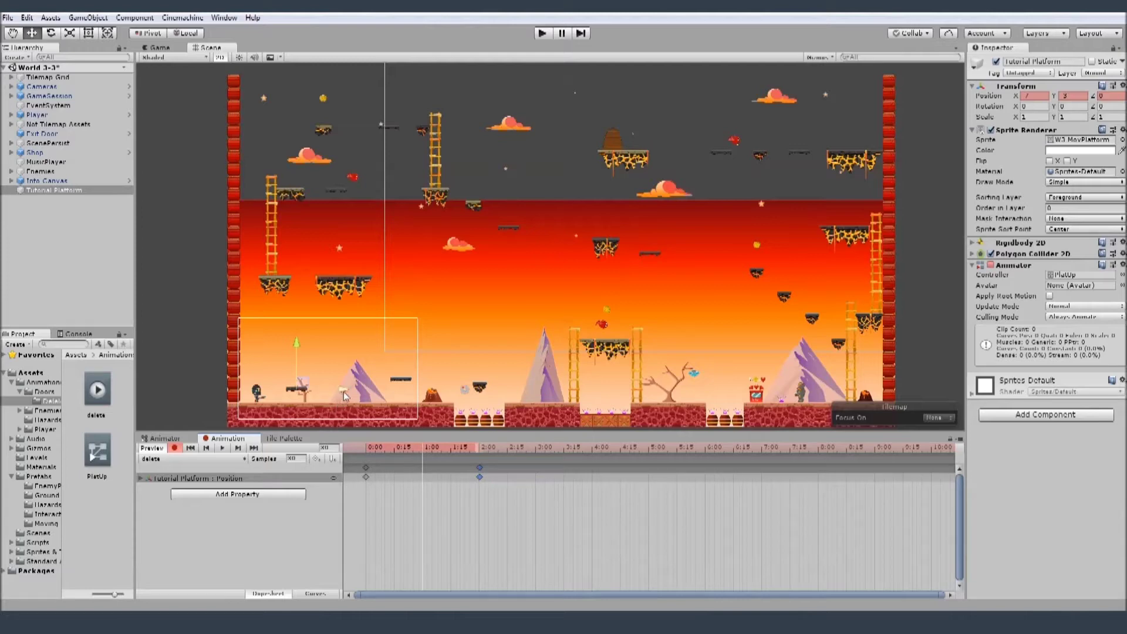
drag(344, 392, 411, 386)
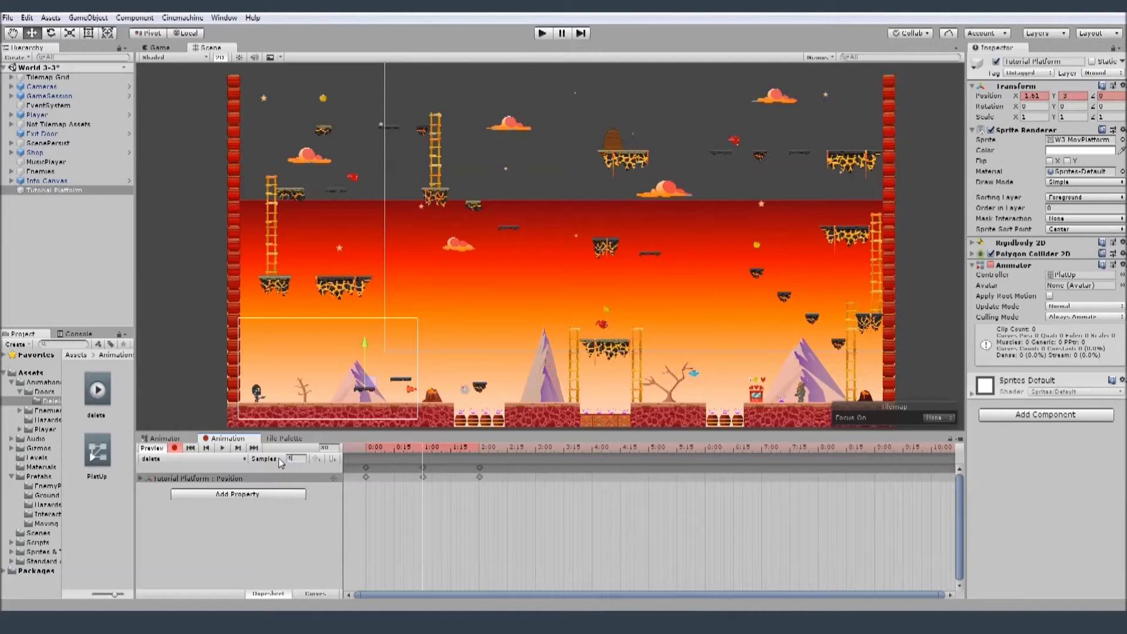
- Set the clip's Samples to 5, turn off animation recording, and enter play mode
key(Return)
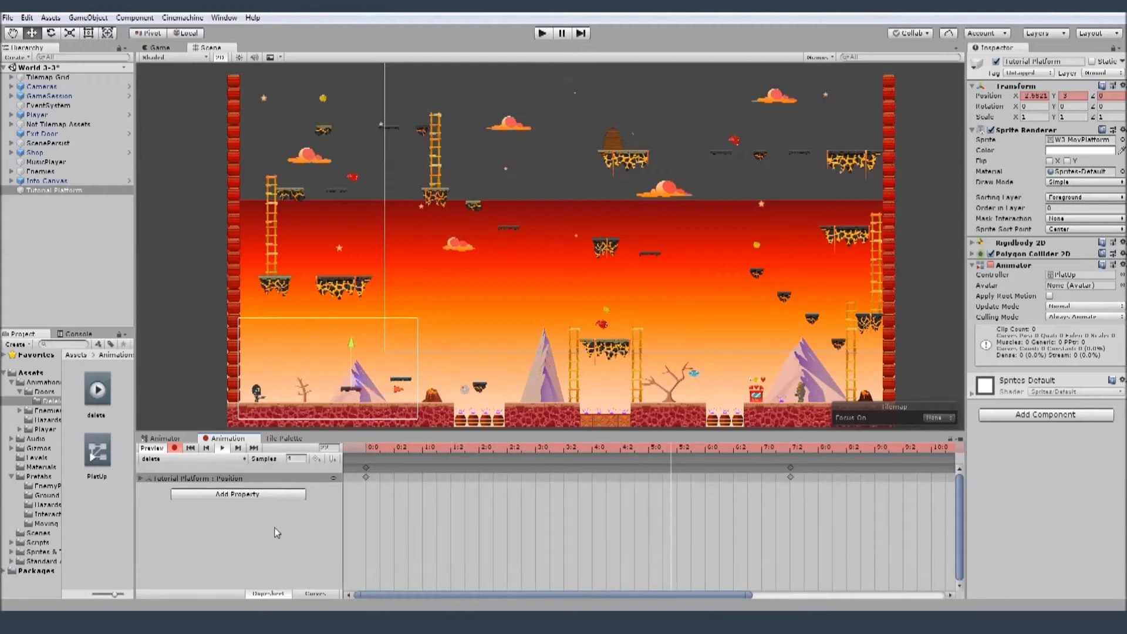
click(294, 459)
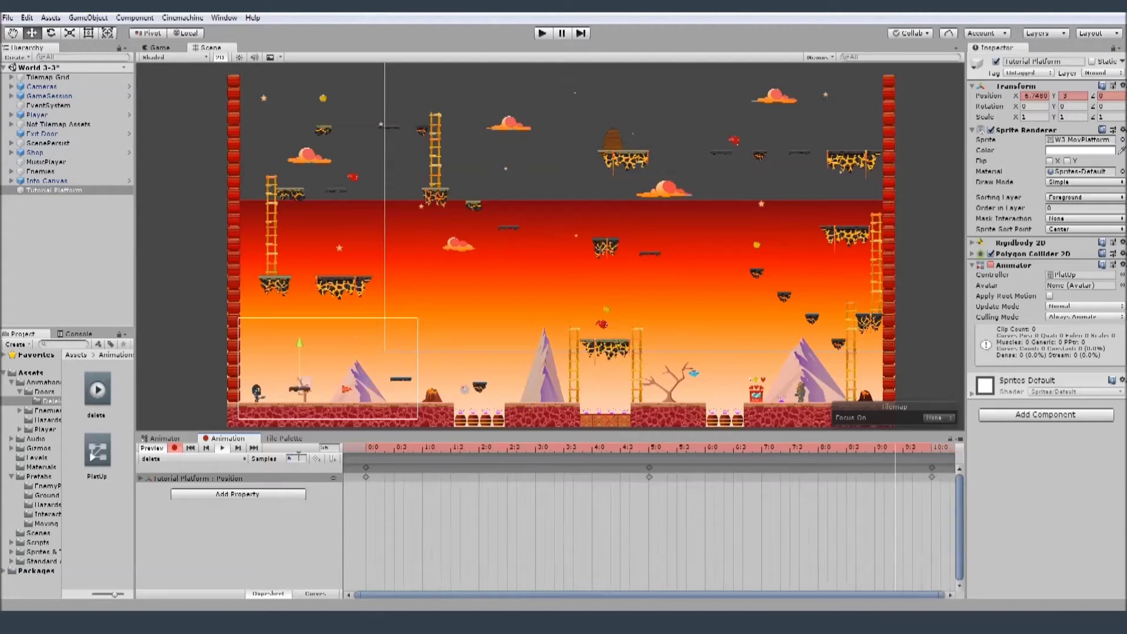
text(573)
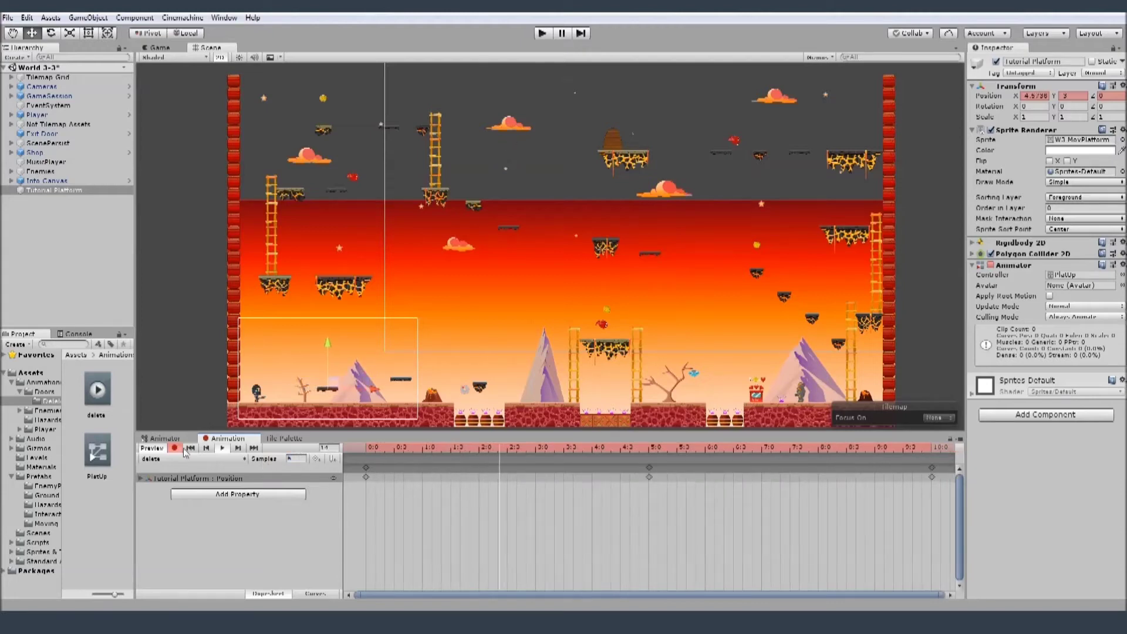
click(174, 448)
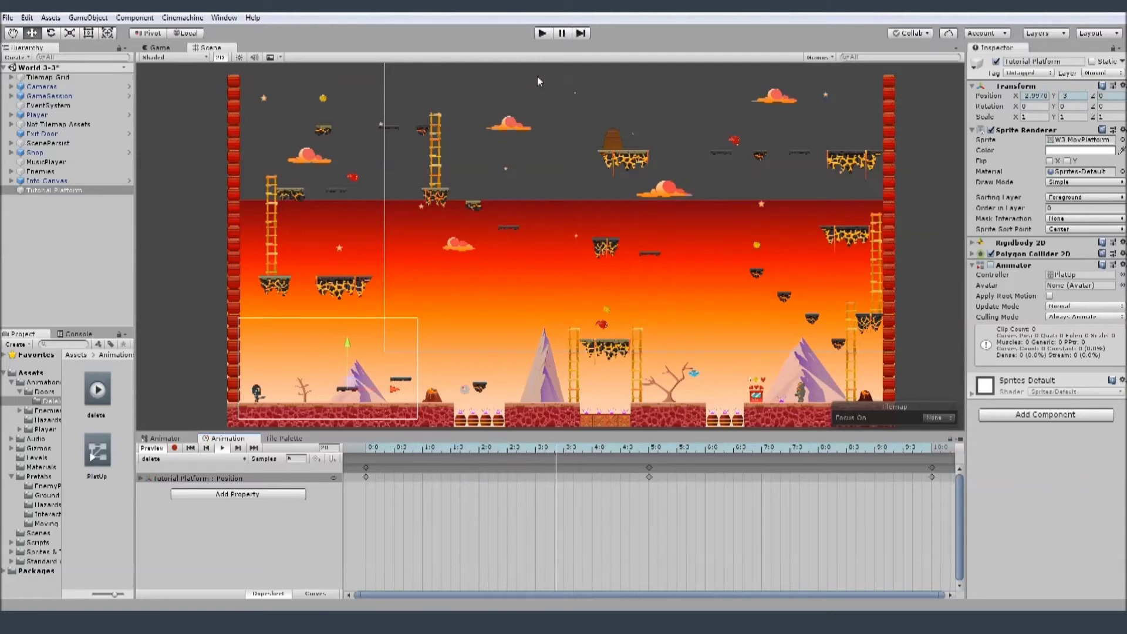
click(542, 34)
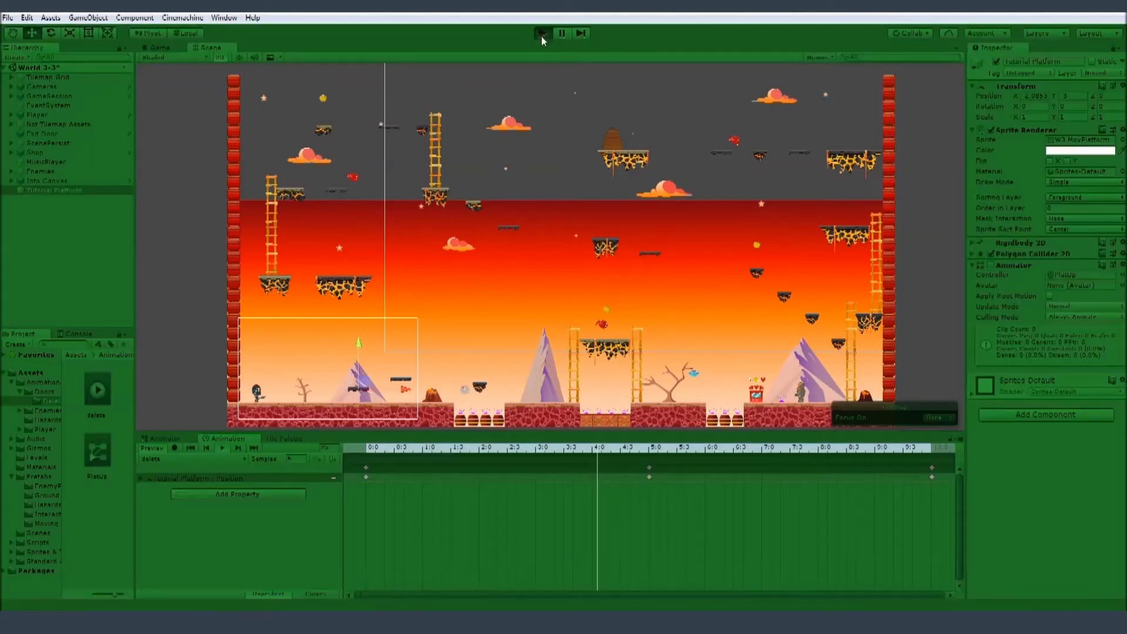
- Jump the ninja onto the moving platform, ride it left and right, then walk off
key(Right)
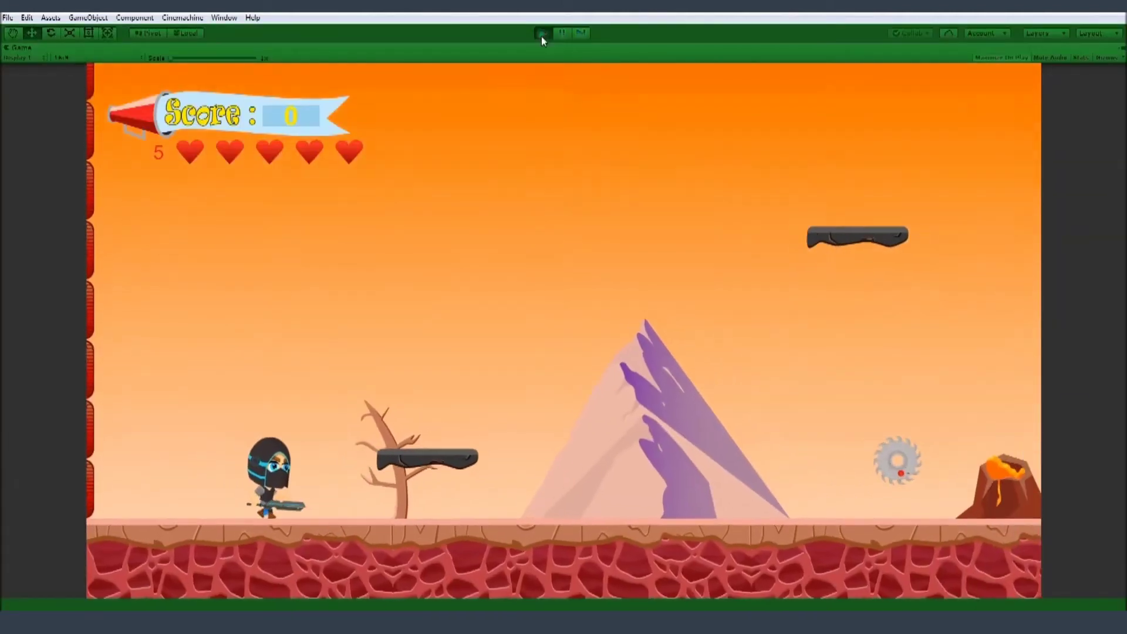
key(space)
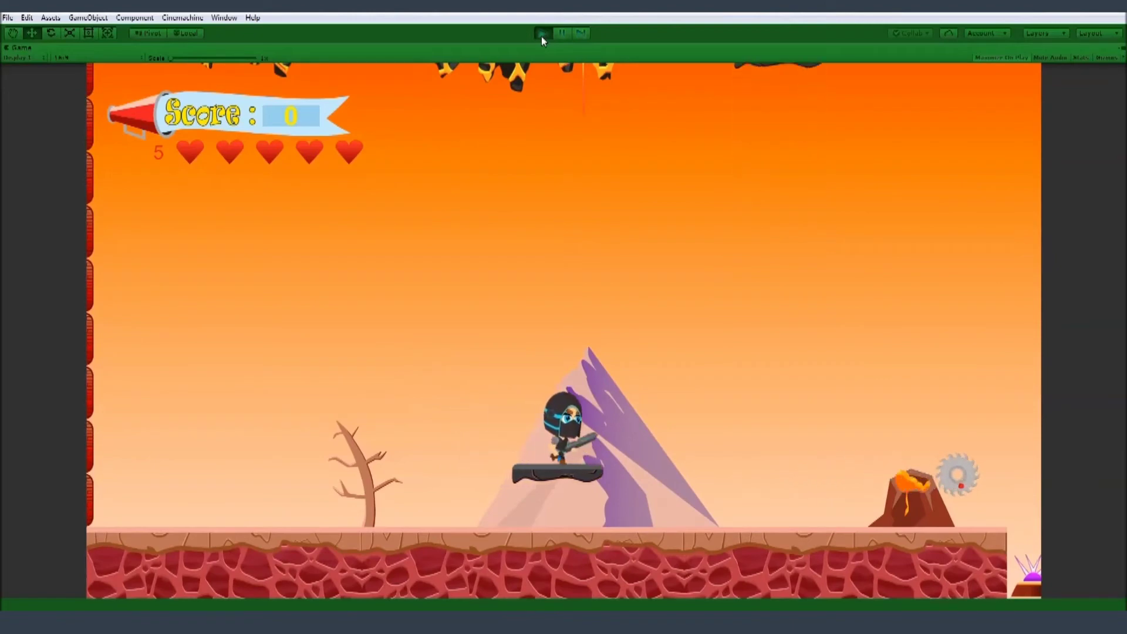
key(Left)
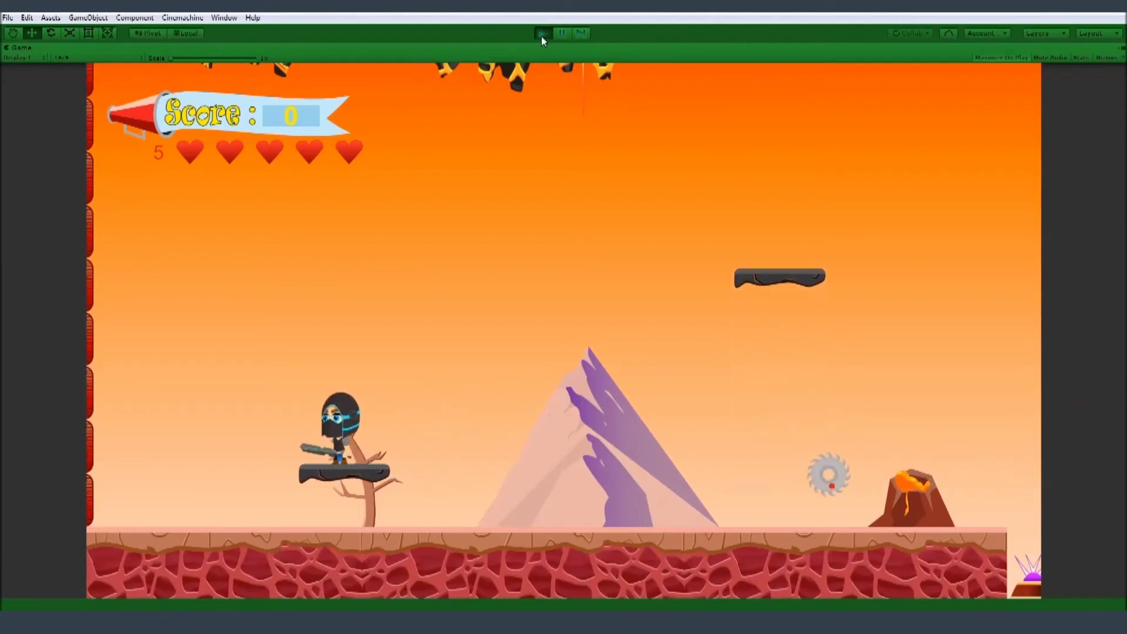
key(Right)
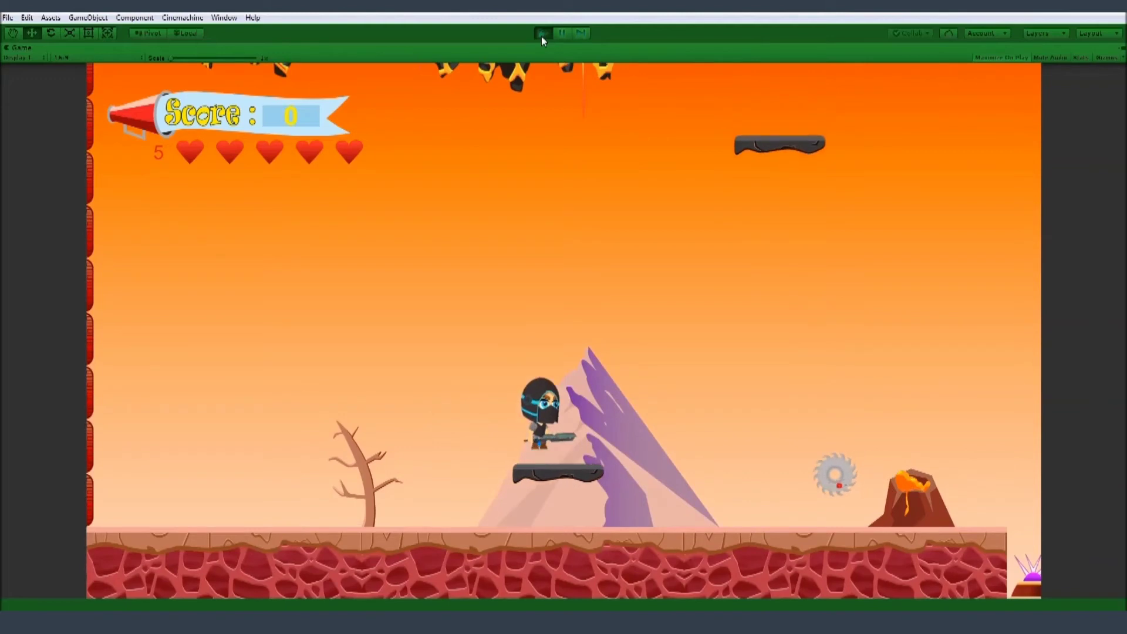
key(space)
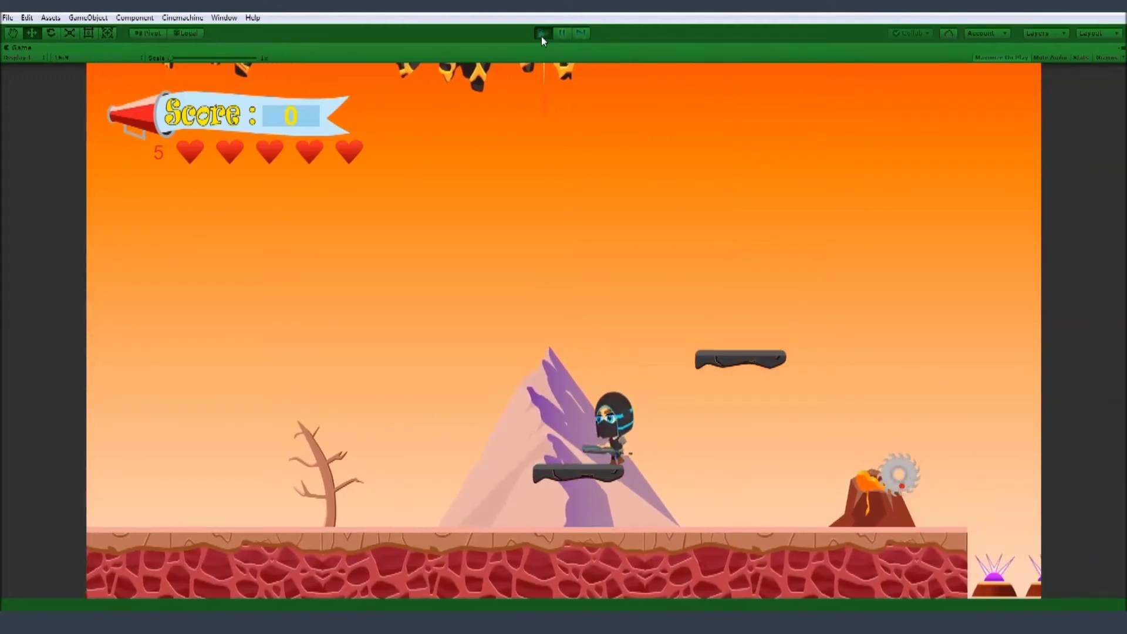
key(Left)
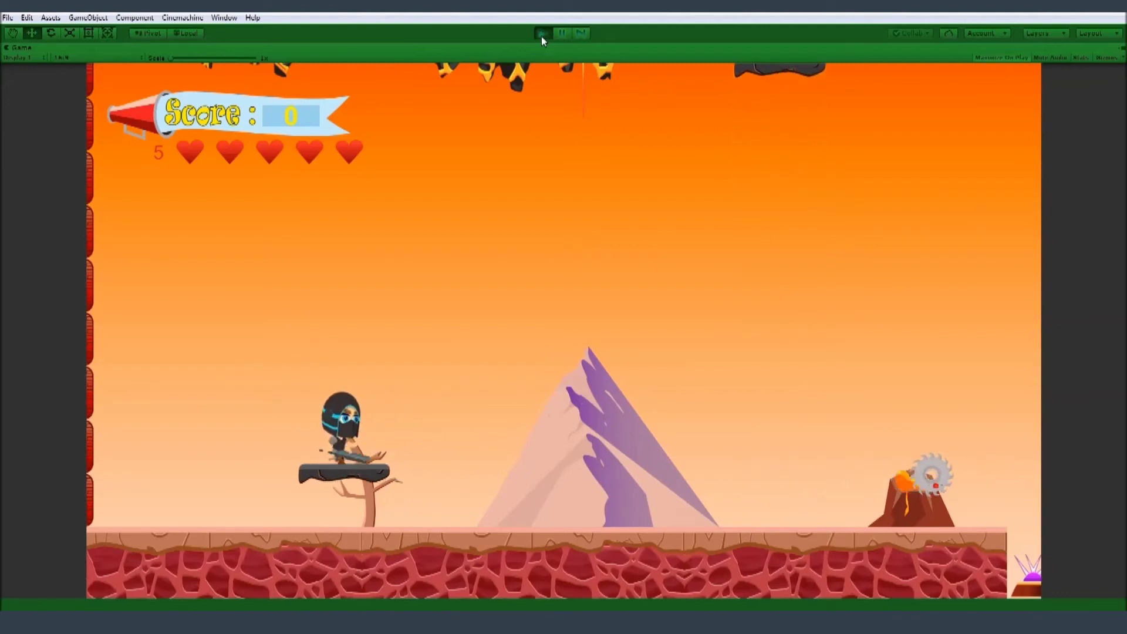
key(Right)
key(Left)
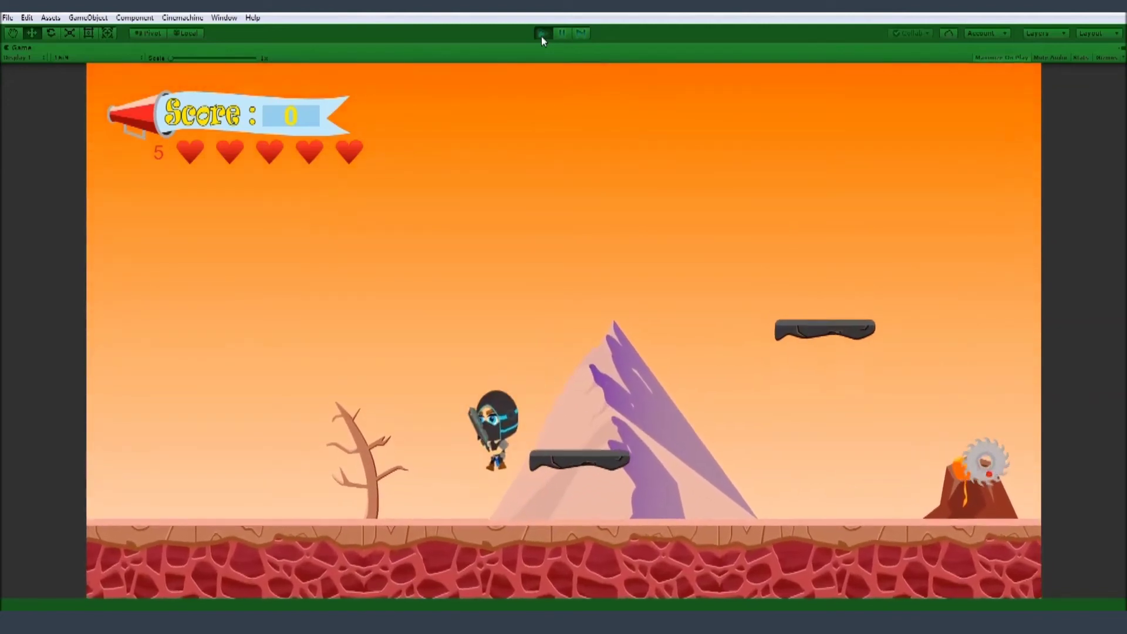
- Walk the ninja along the ground past the saw and jump toward the platform again
key(Right)
key(Left)
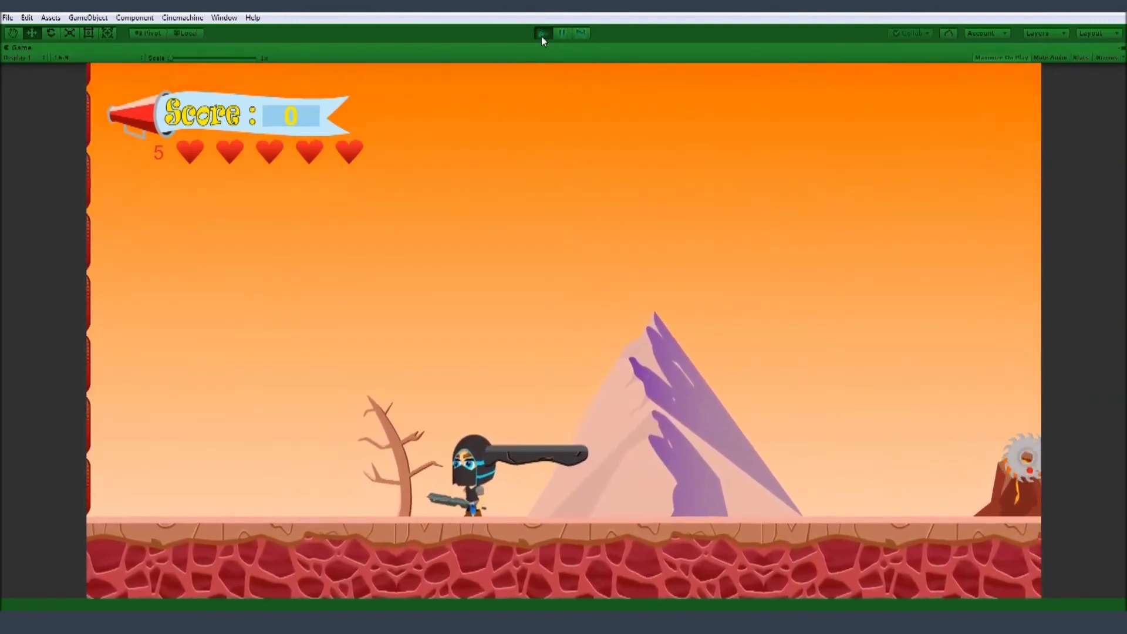
key(Left)
key(Right)
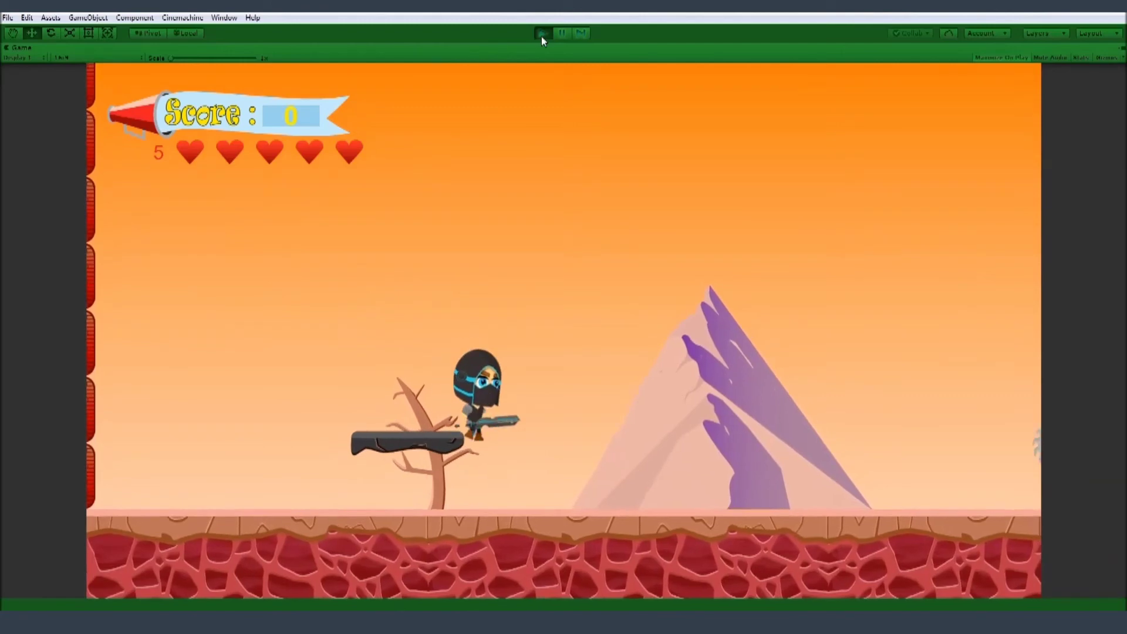
key(Right)
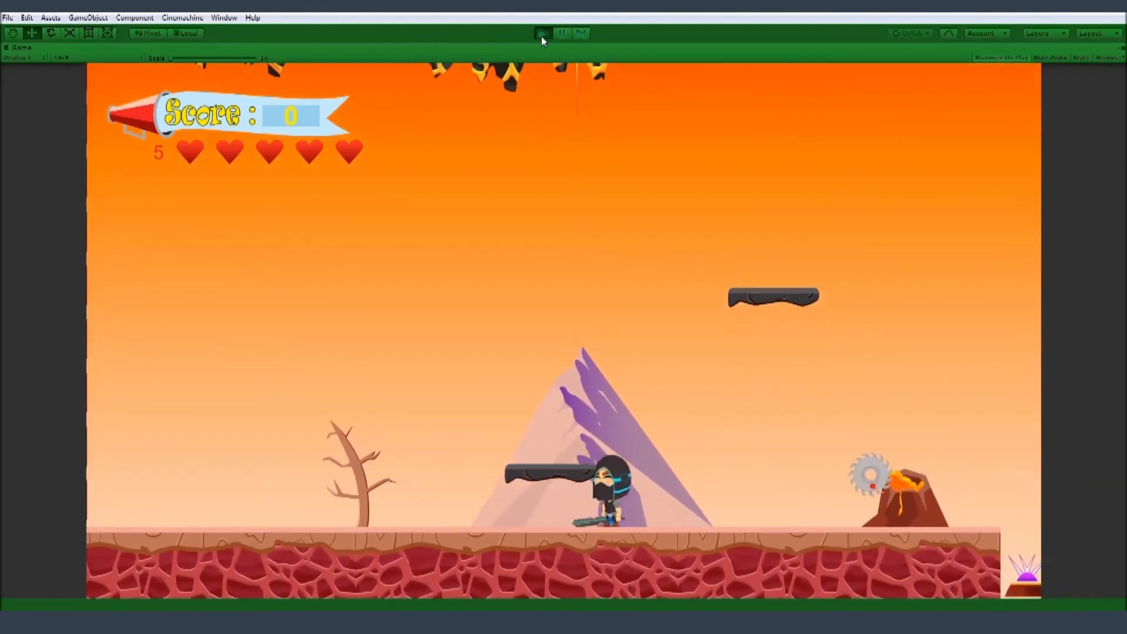
key(space)
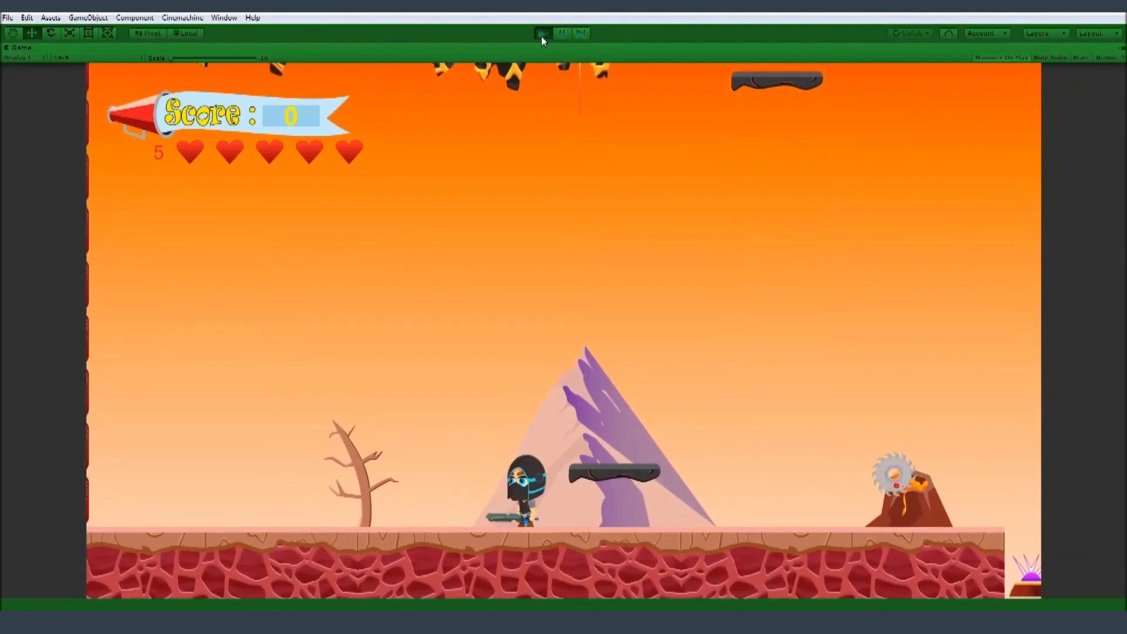
key(Left)
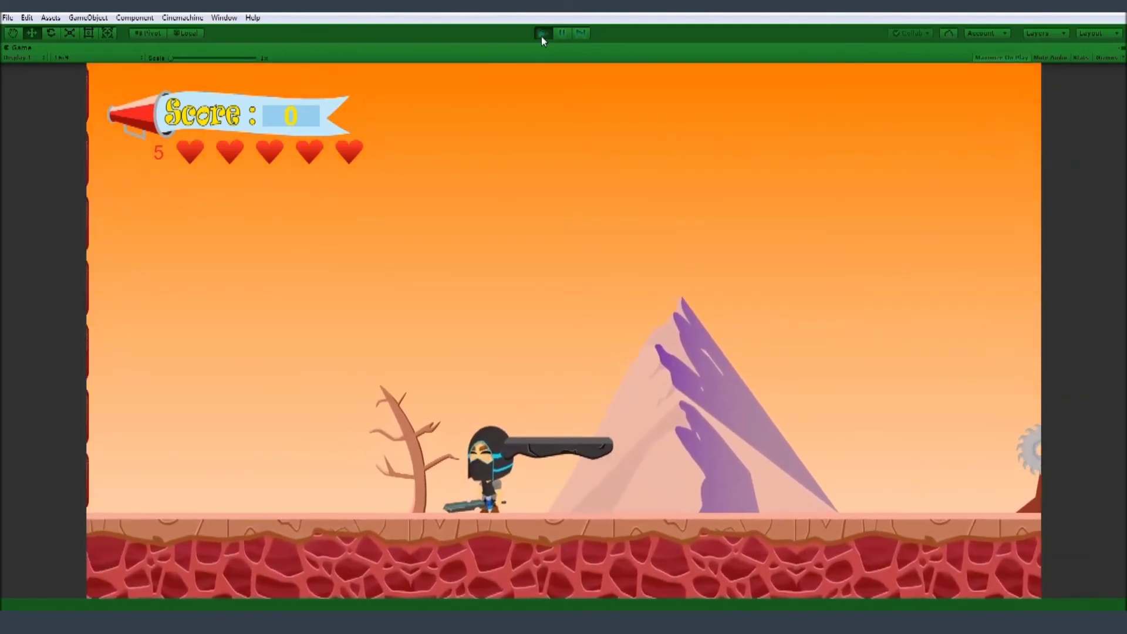